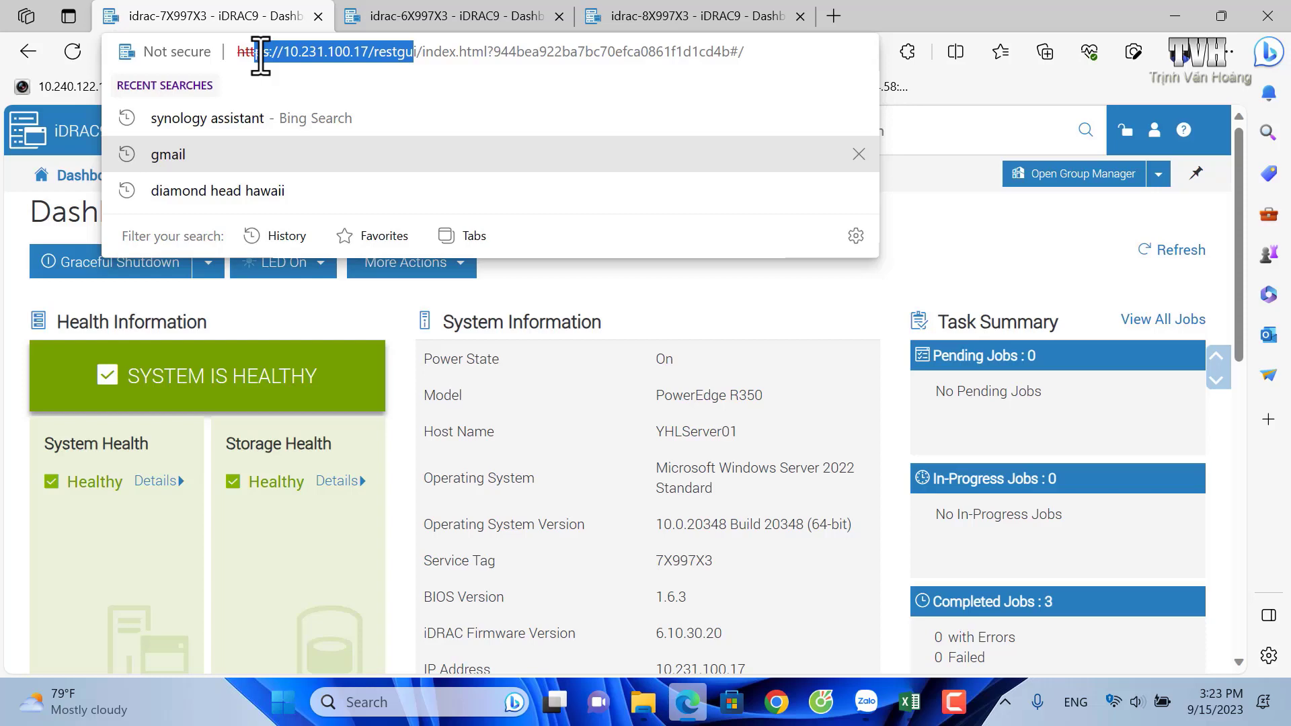
- Review the iDRAC dashboard at 10.231.100.17, covering health, system information, license, recent logs, virtual console and its web address
click(448, 15)
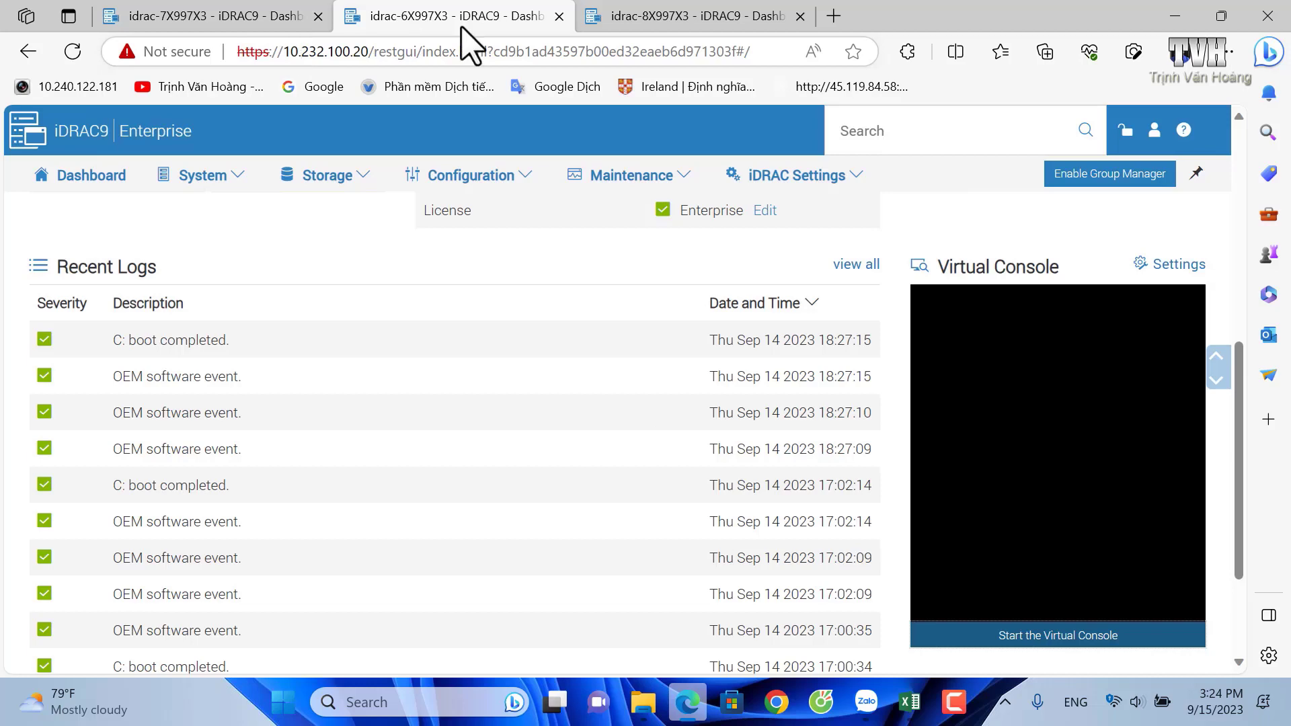
click(691, 17)
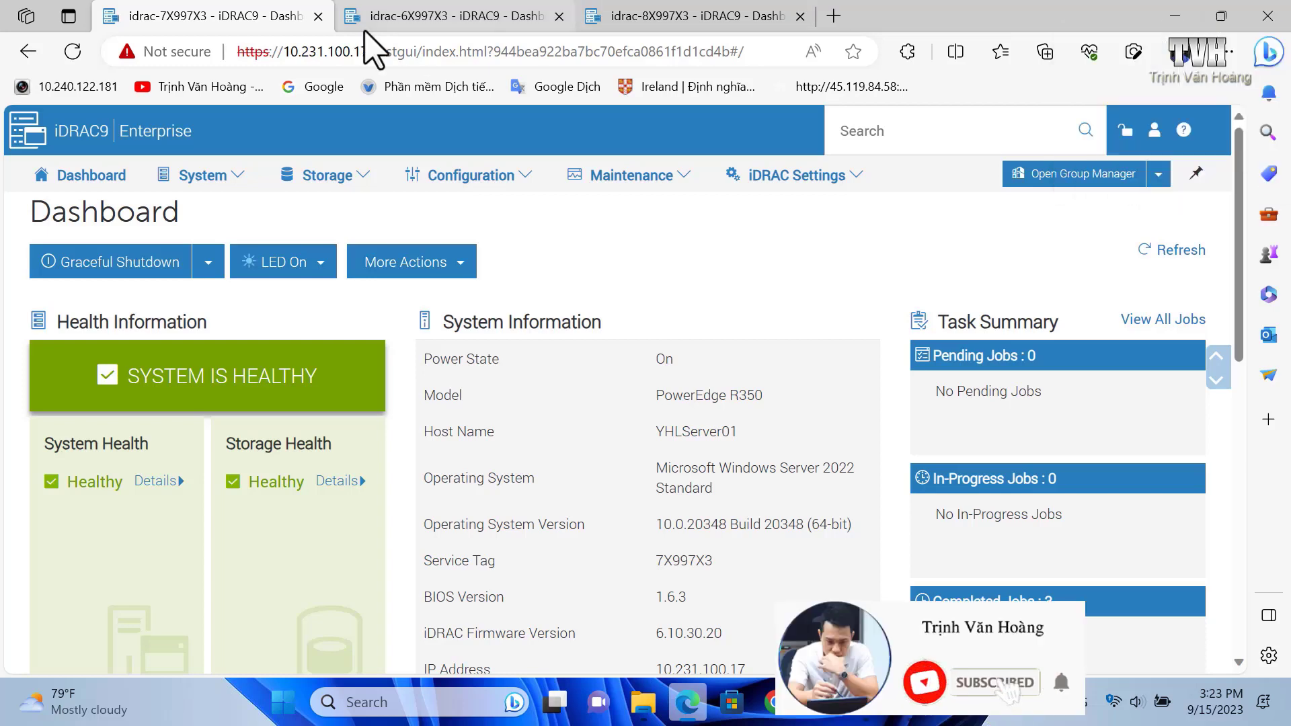
scroll(837, 475, down, 1)
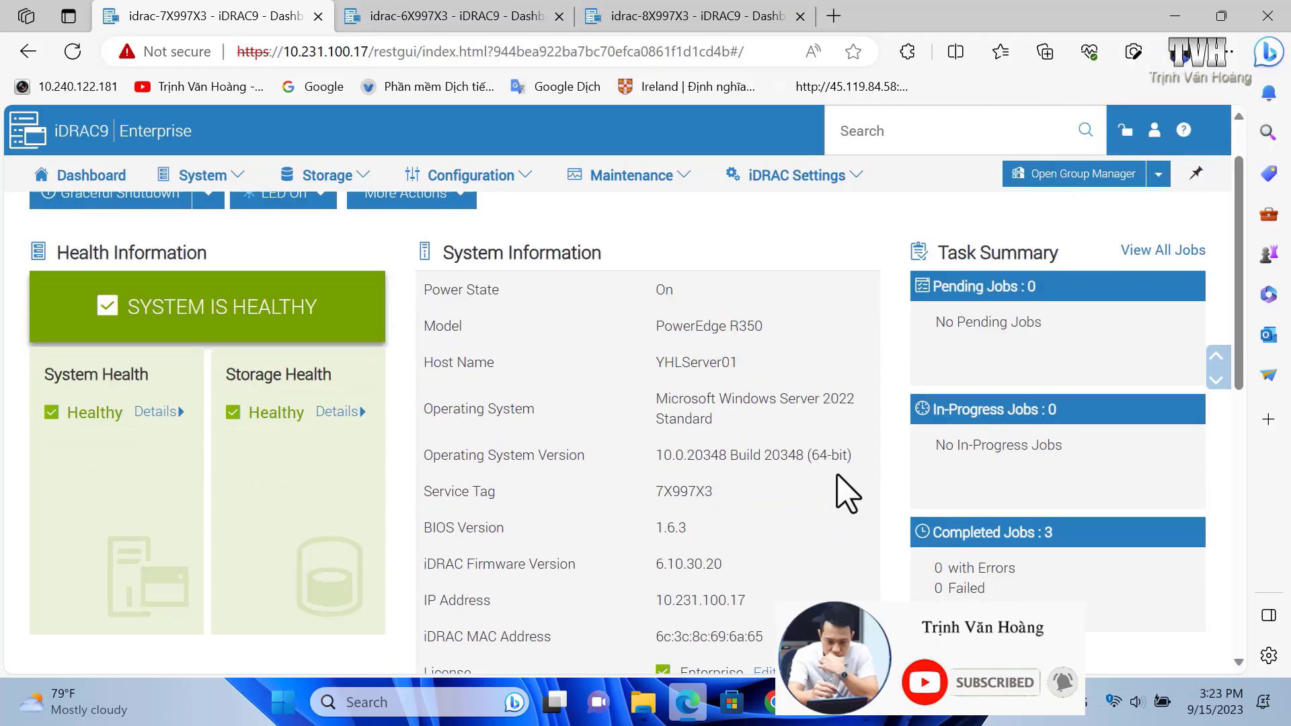
scroll(837, 475, down, 5)
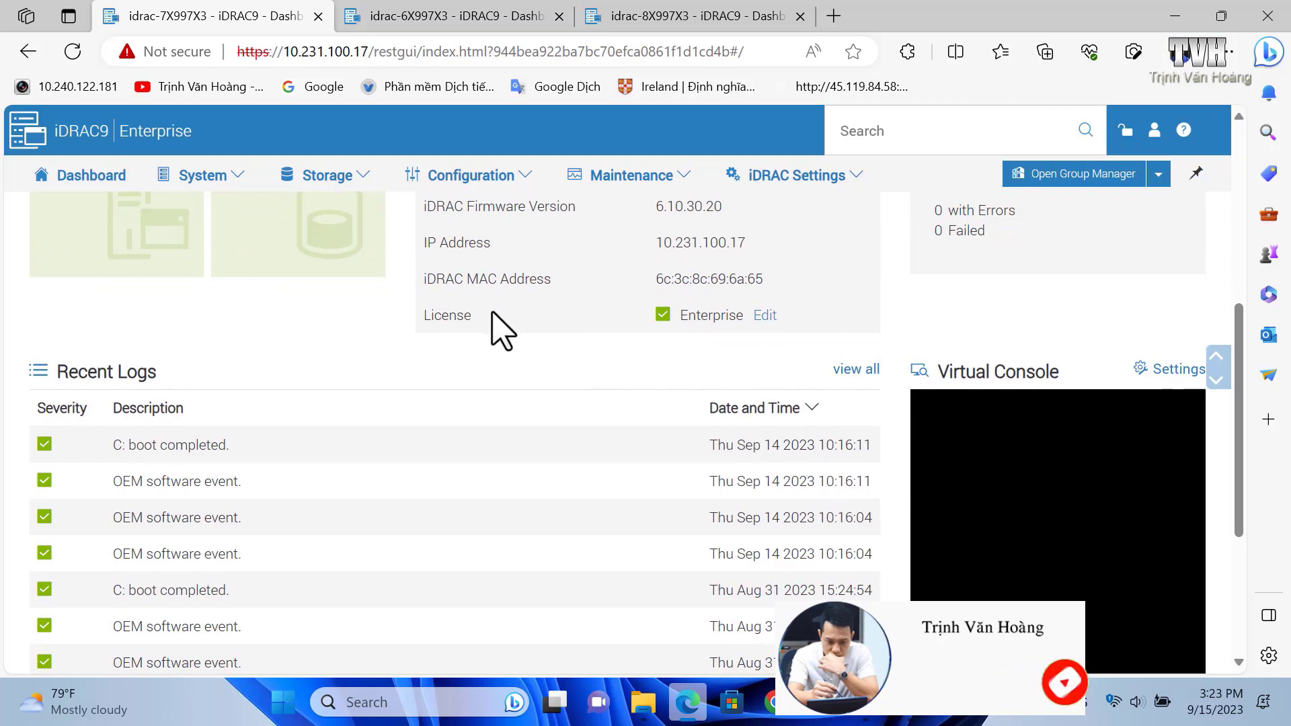
scroll(786, 342, down, 2)
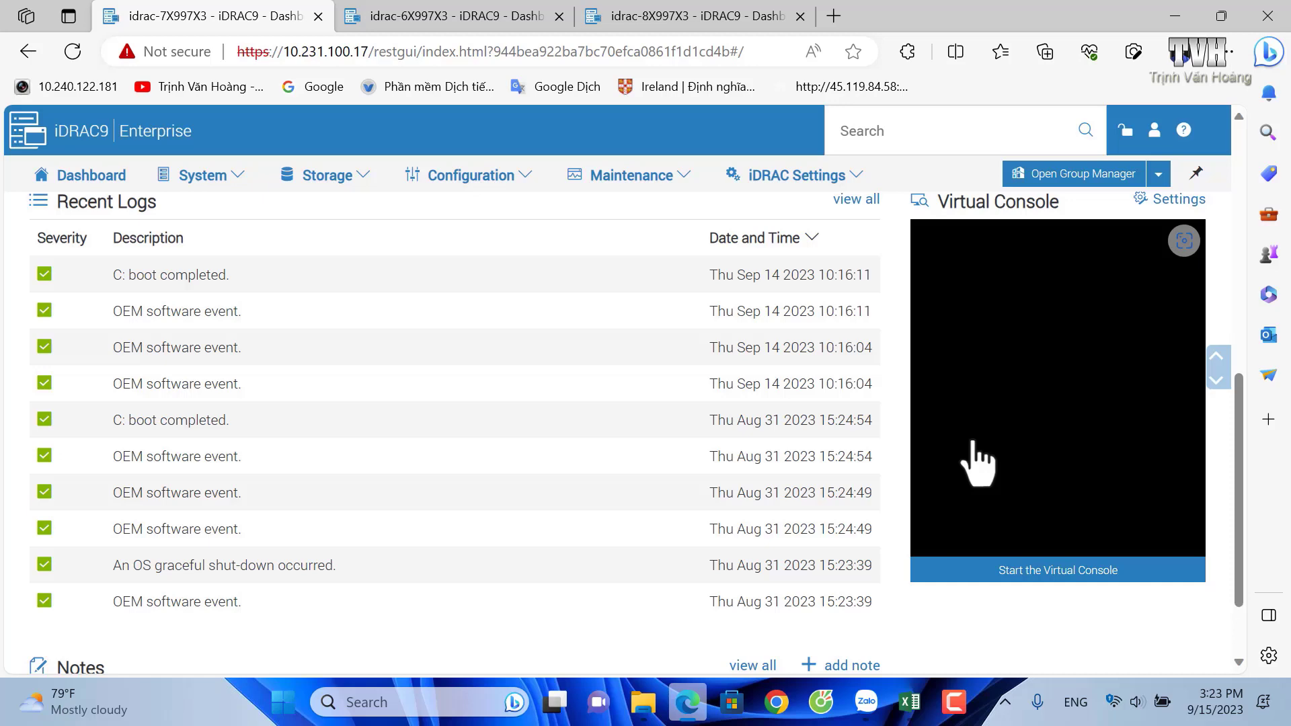
scroll(505, 448, up, 10)
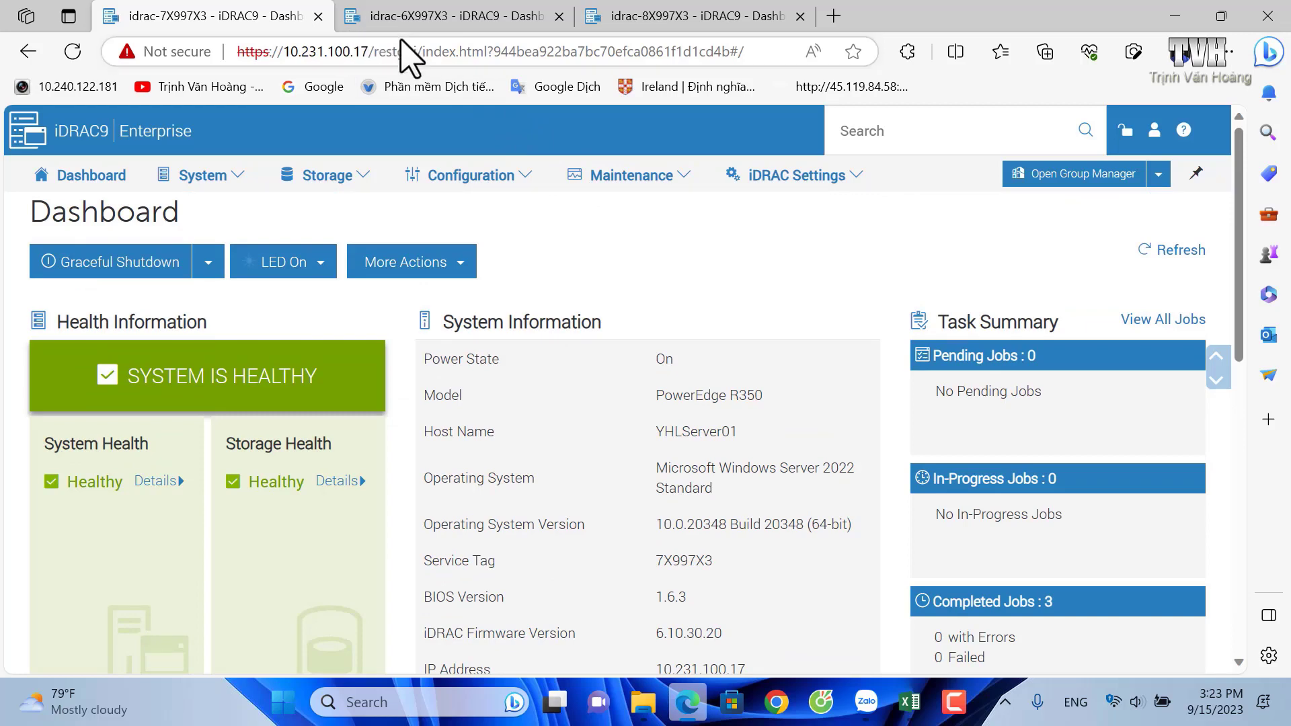
drag(414, 51, 261, 55)
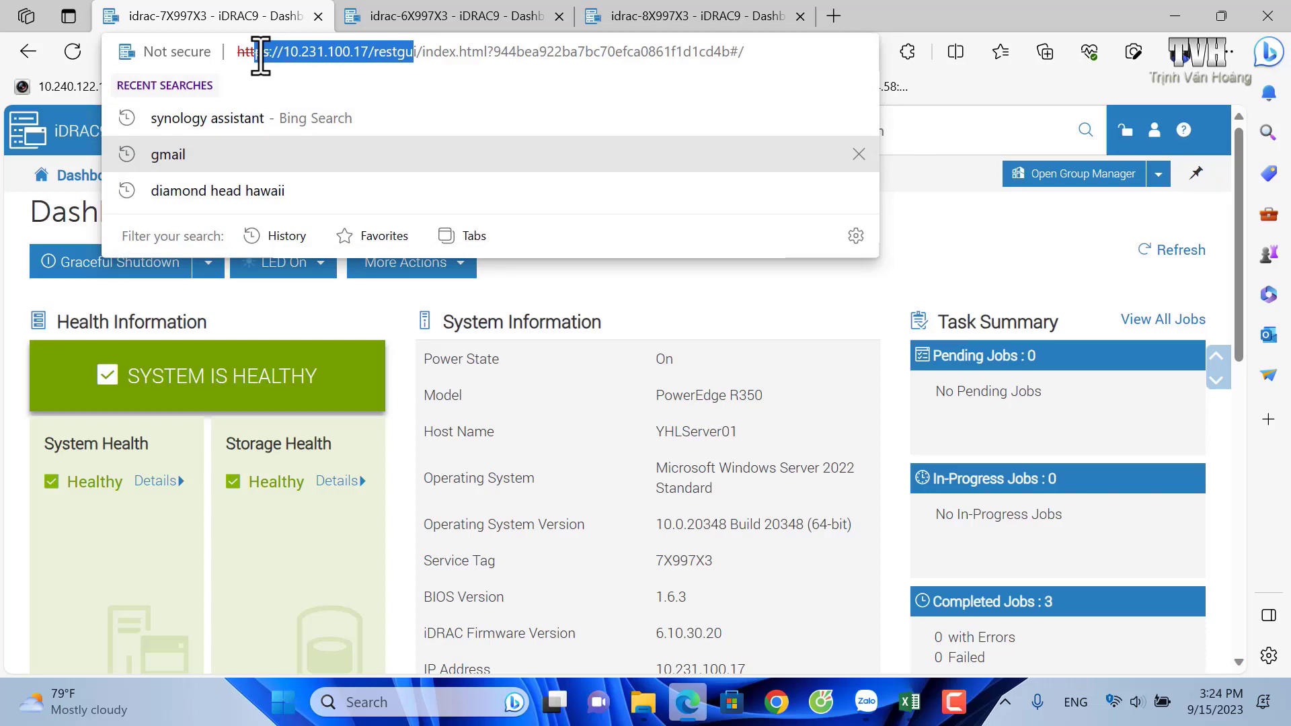
- Examine the iDRAC dashboards at 10.232.100.20 and 10.230.100.22, including the latter's license, host name and operating system, and return to the 10.231.100.17 dashboard
click(450, 17)
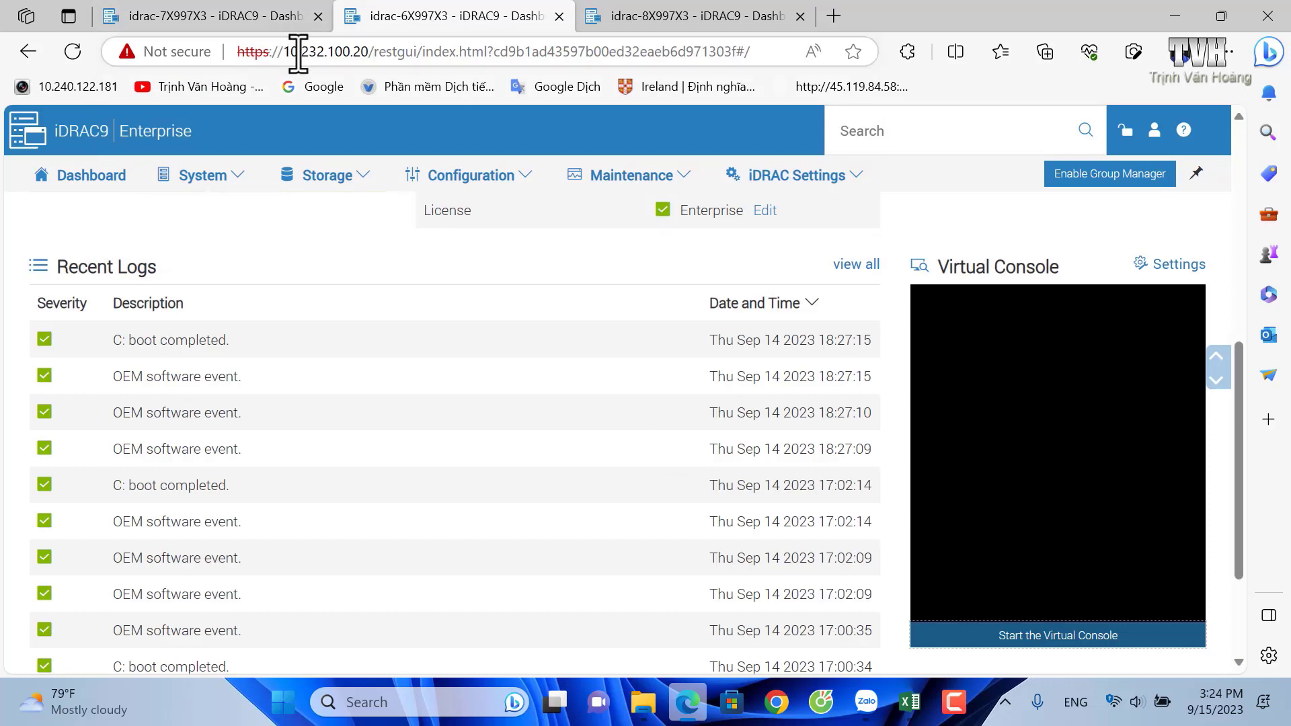
click(693, 17)
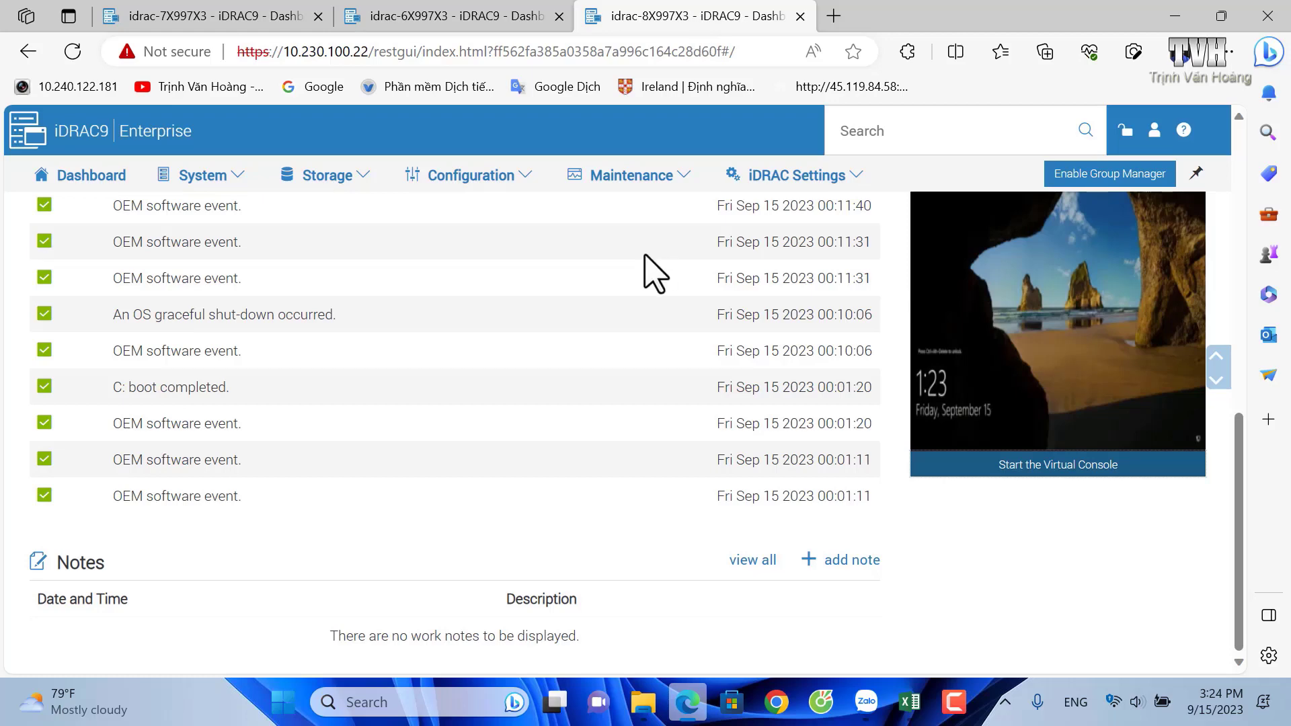
scroll(764, 426, up, 10)
scroll(763, 427, down, 3)
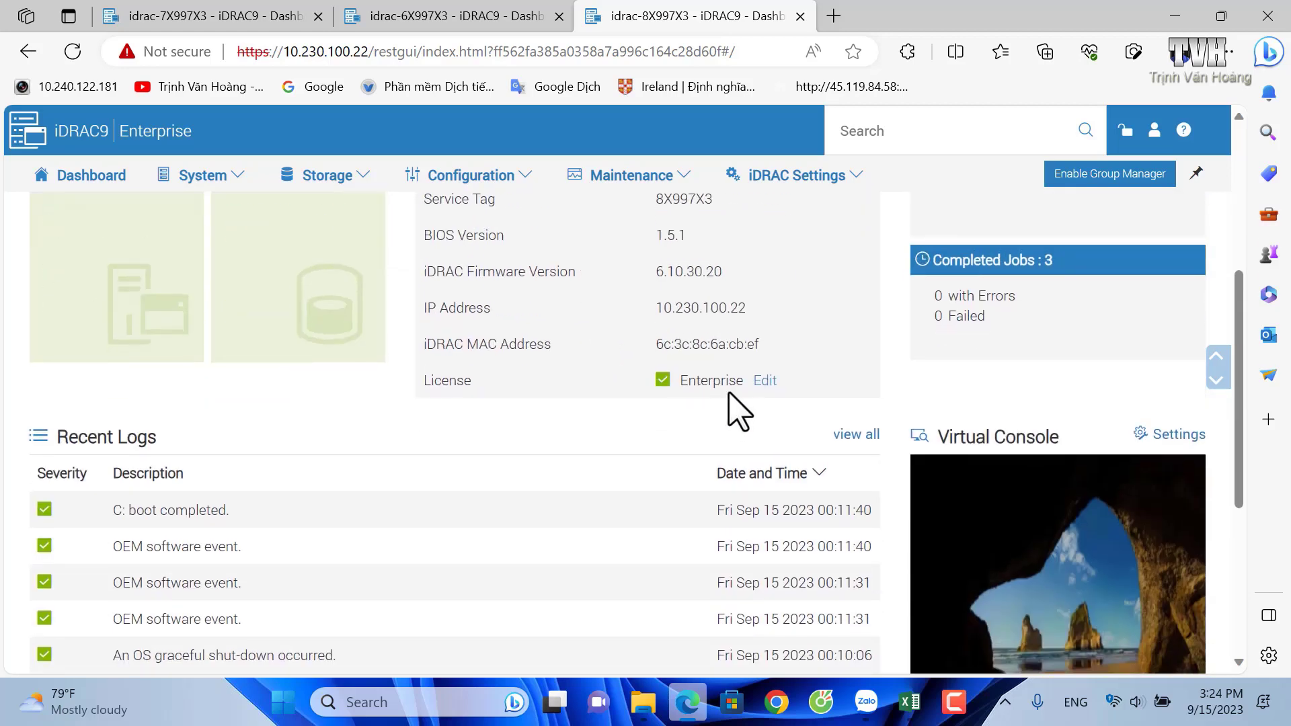
scroll(735, 409, up, 5)
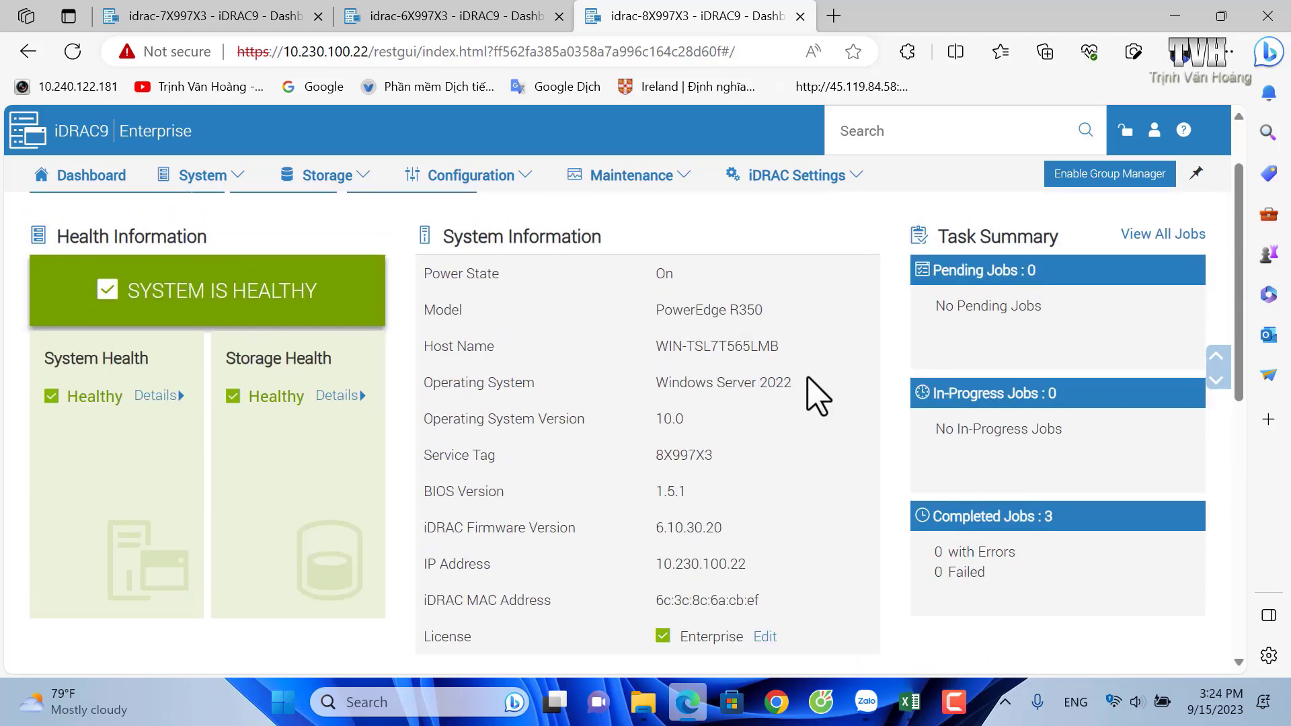
drag(816, 394, 649, 341)
key(ctrl+shift+Tab)
key(ctrl+shift+Tab)
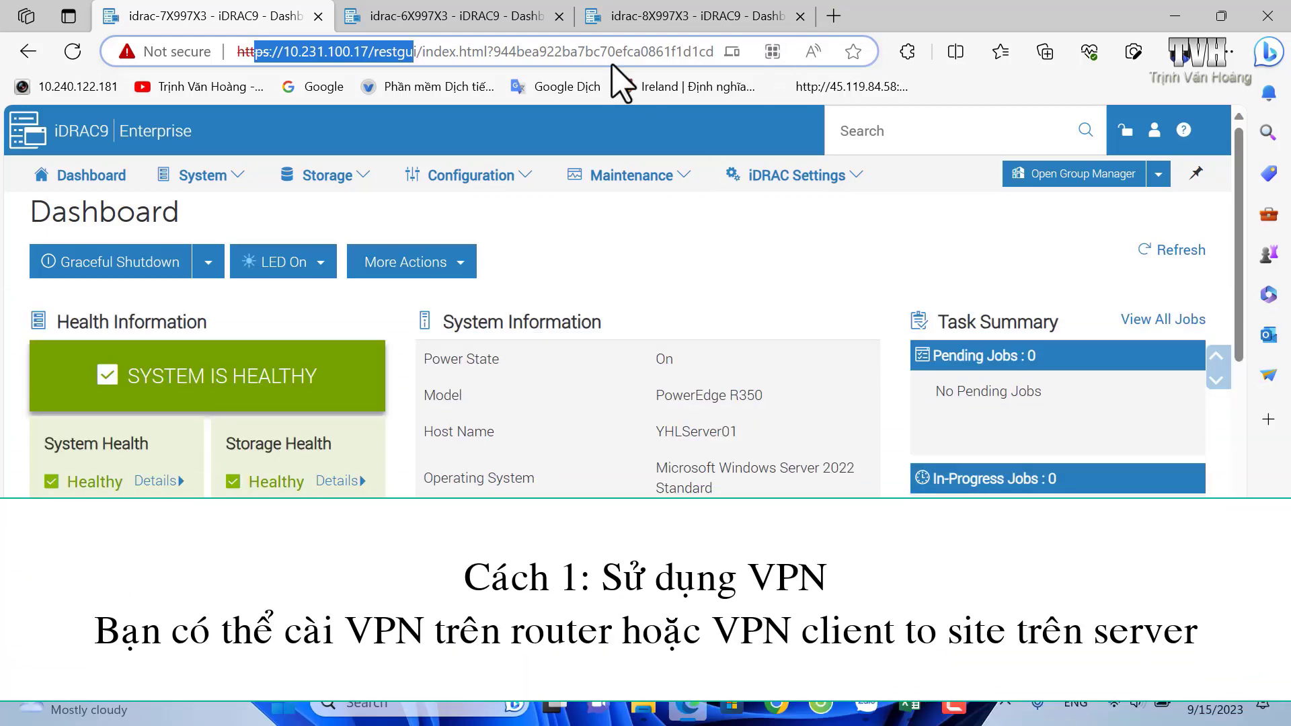
- Look at the Windows VPN quick setting and highlight the iDRAC address 10.232.100.20 in the page's web address
click(523, 26)
click(1136, 706)
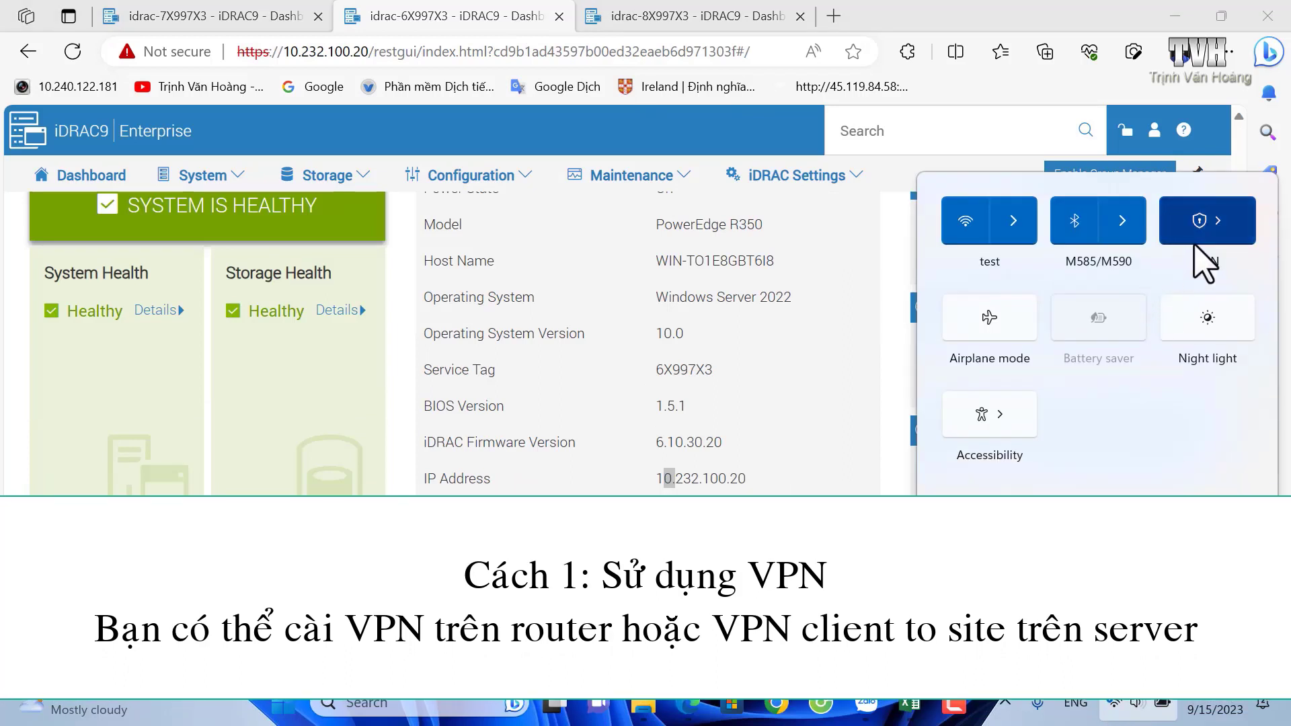
click(1091, 15)
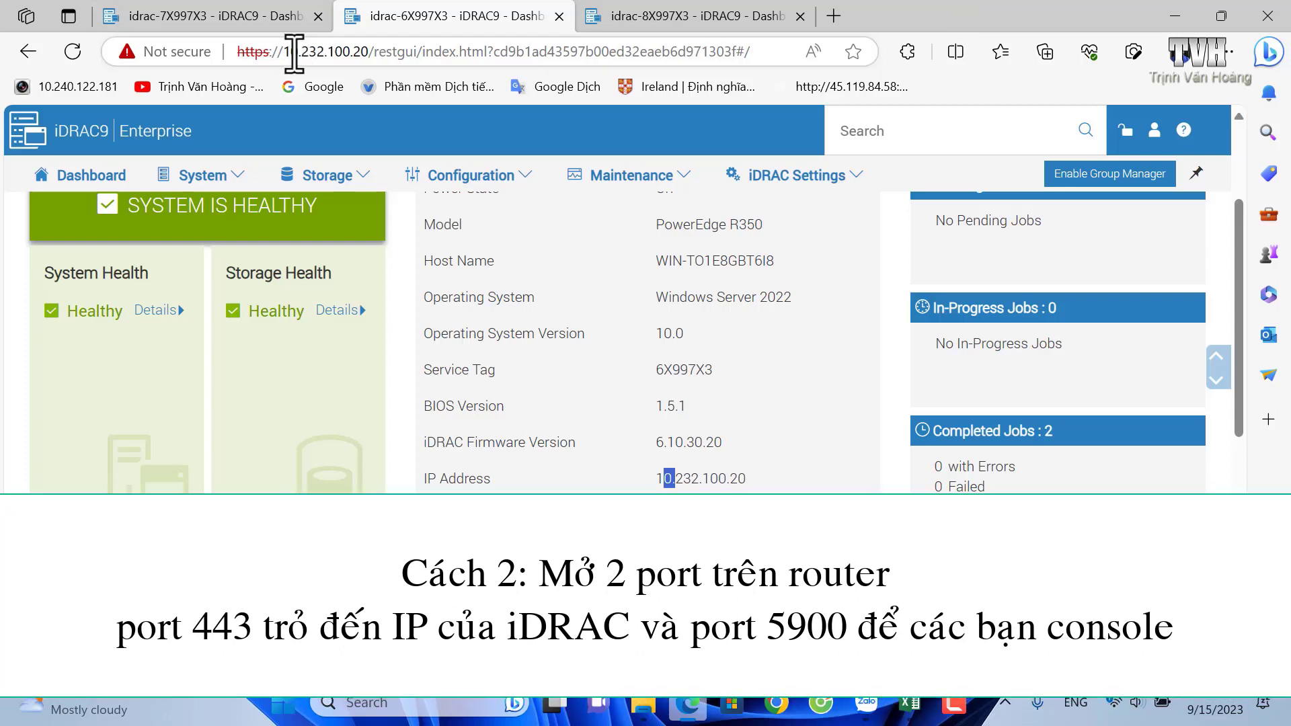
drag(291, 52, 371, 52)
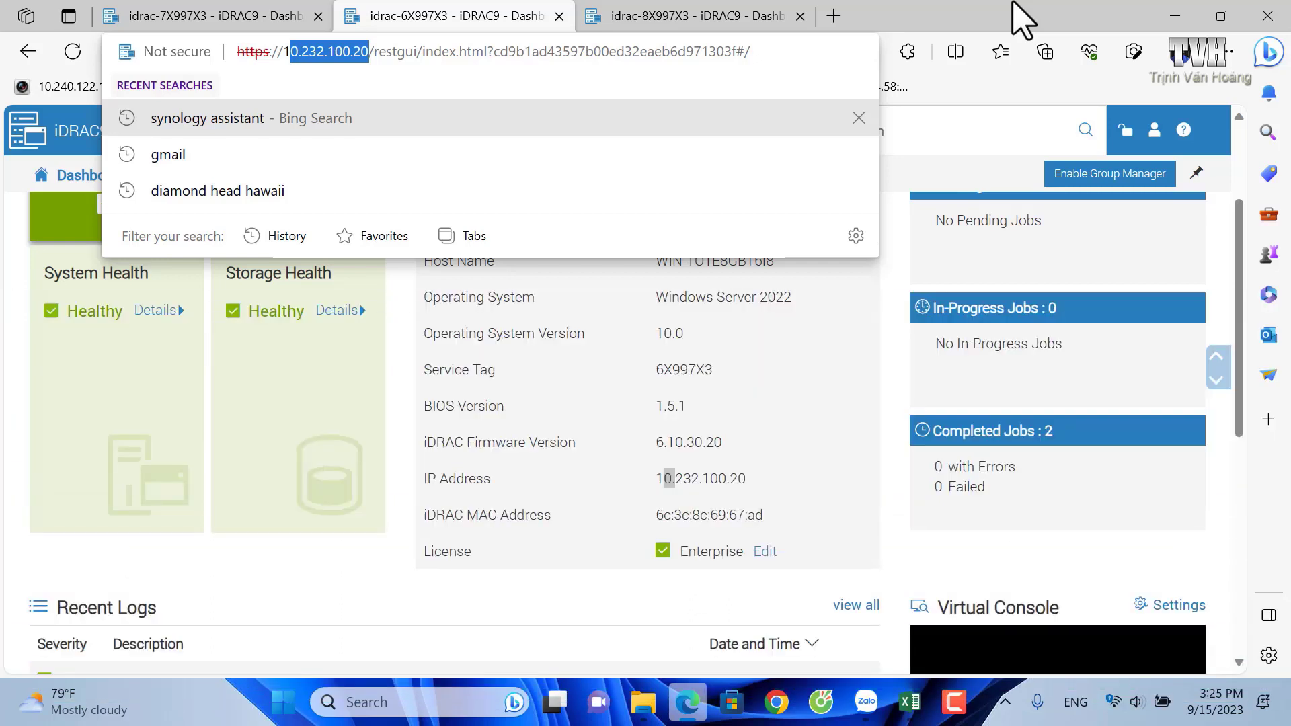
click(1013, 95)
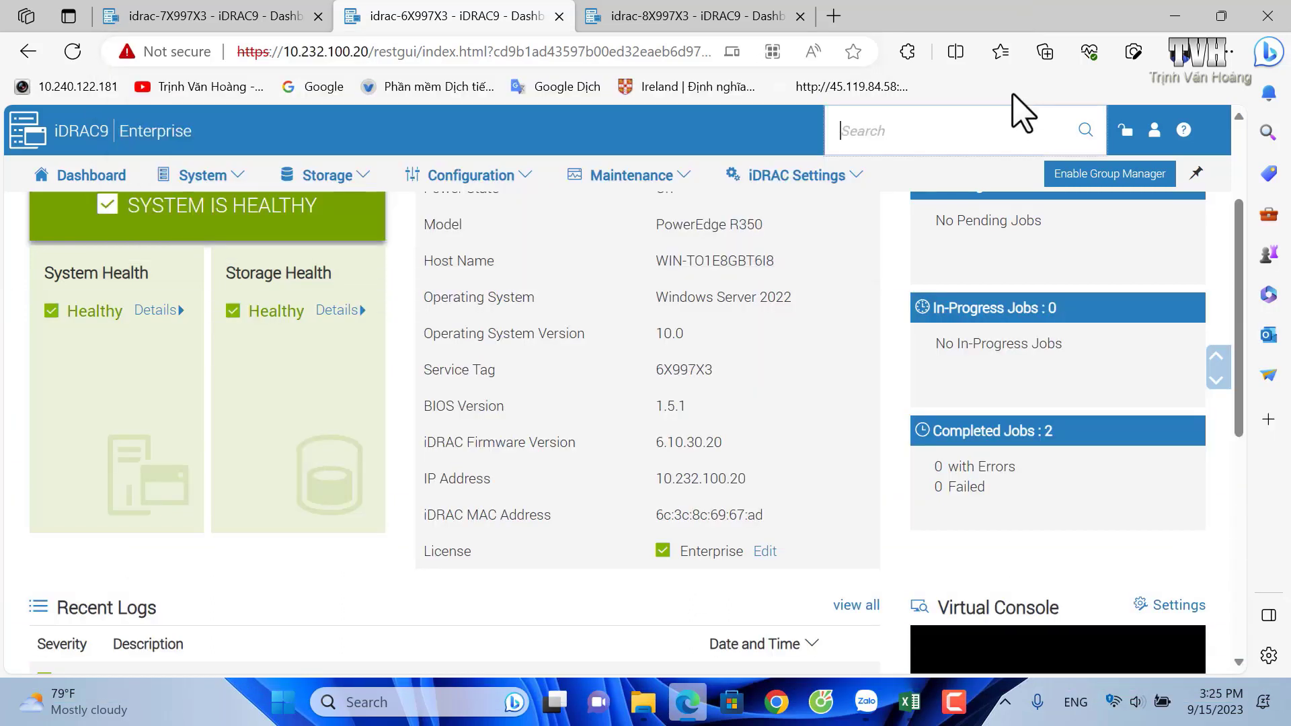
- Start the virtual console from the iDRAC dashboard at 10.232.100.20
scroll(740, 412, up, 3)
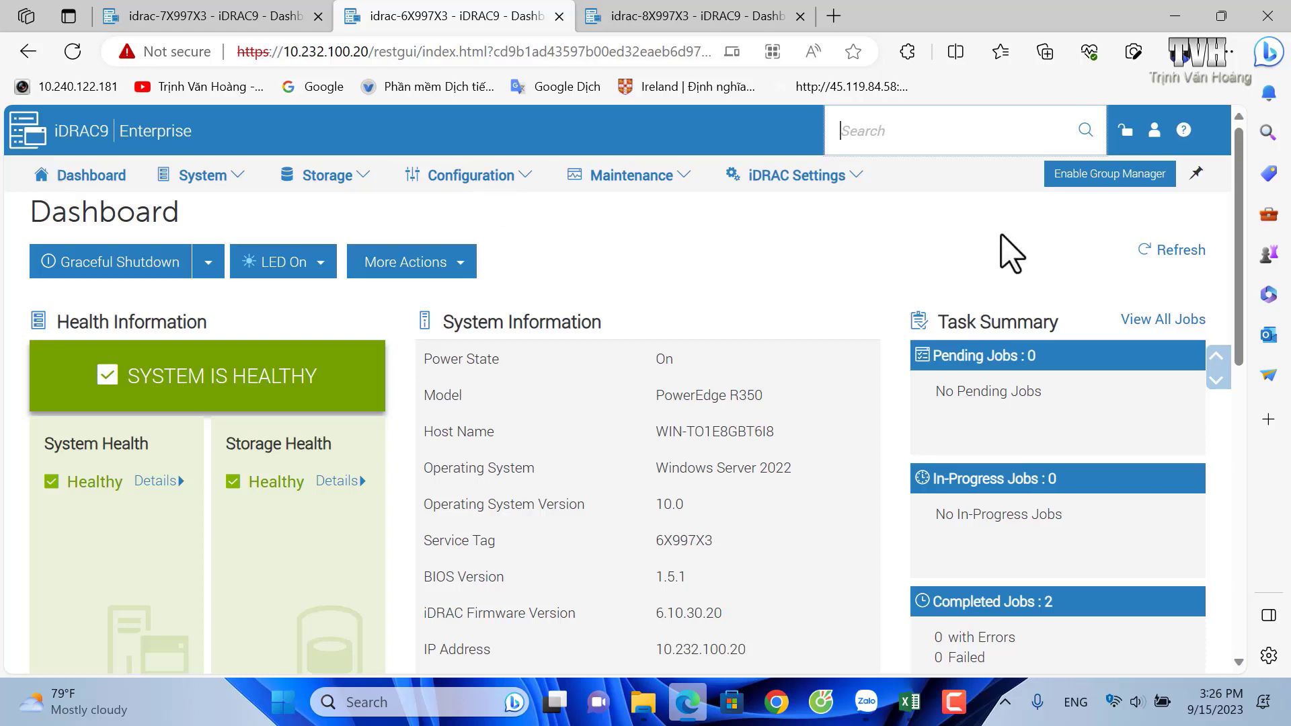
scroll(1006, 254, down, 5)
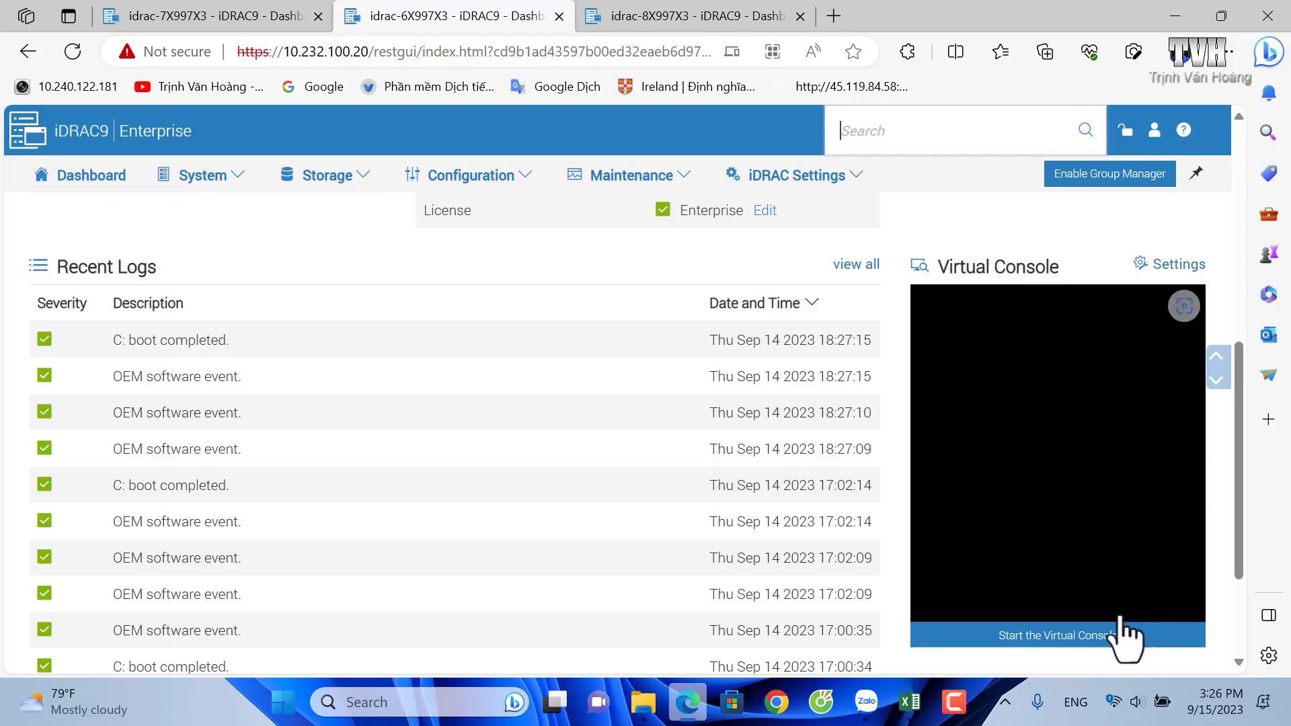
click(1100, 638)
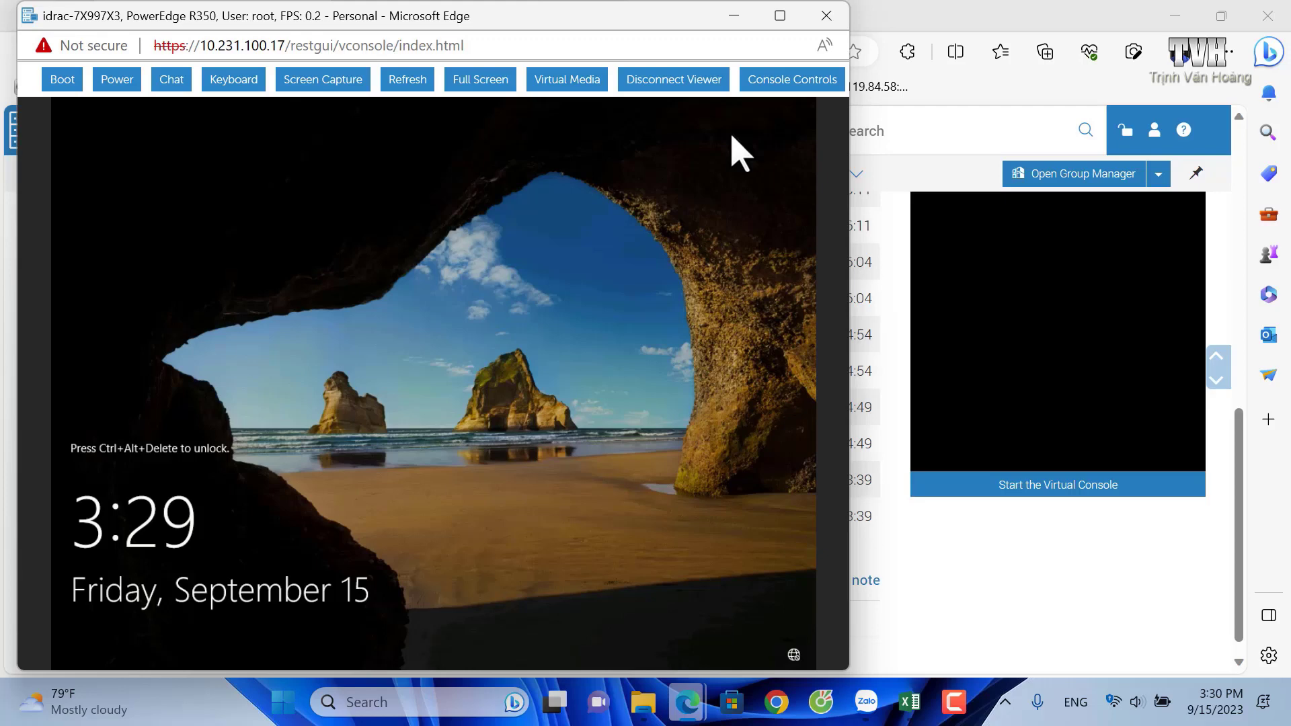
- Send the Ctrl-Alt-Del keyboard macro to the remote server through Console Controls and close the dialog
click(795, 82)
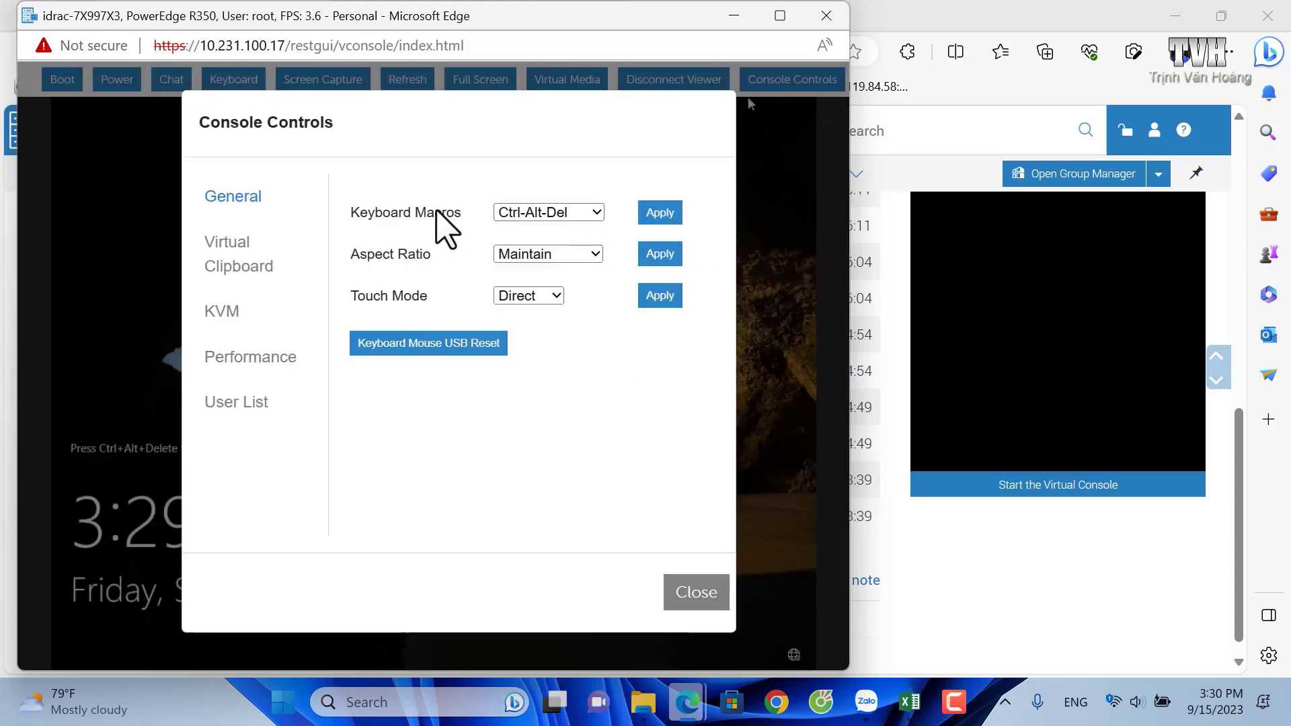
click(659, 214)
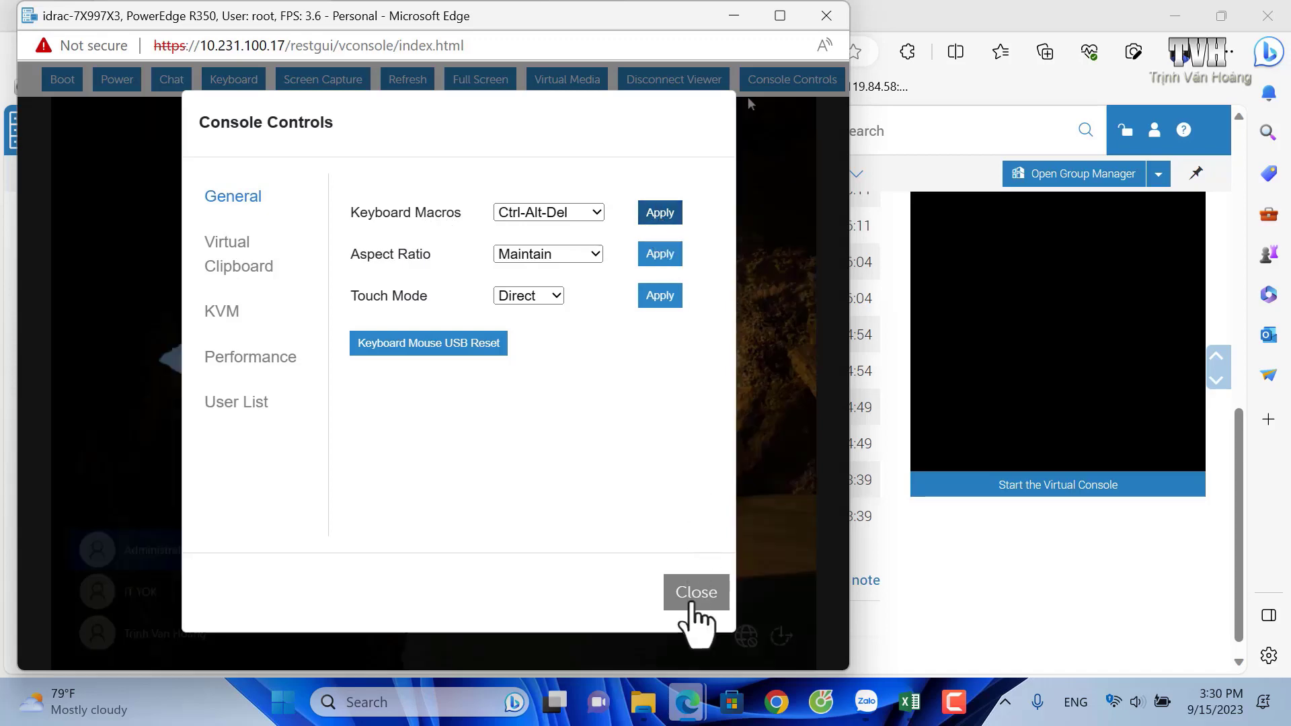
click(694, 594)
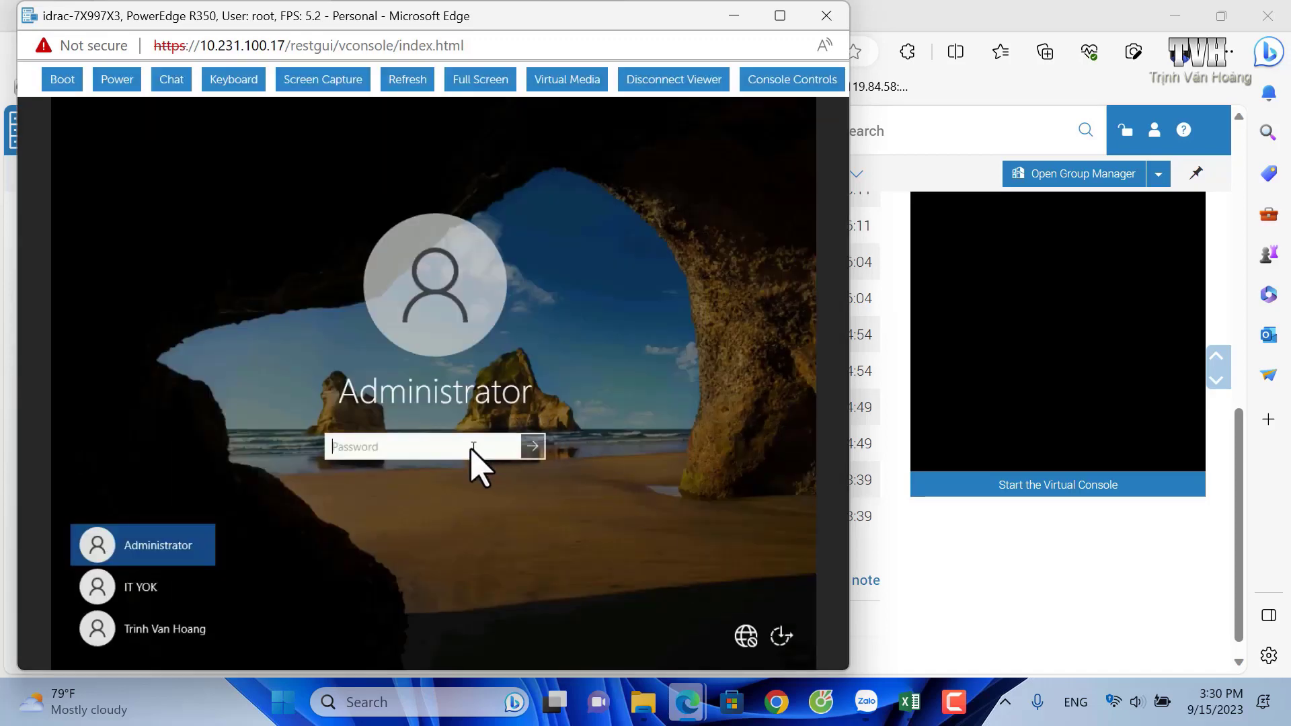
- Enter the Administrator account password and sign in to the remote Windows Server
text(•••••••)
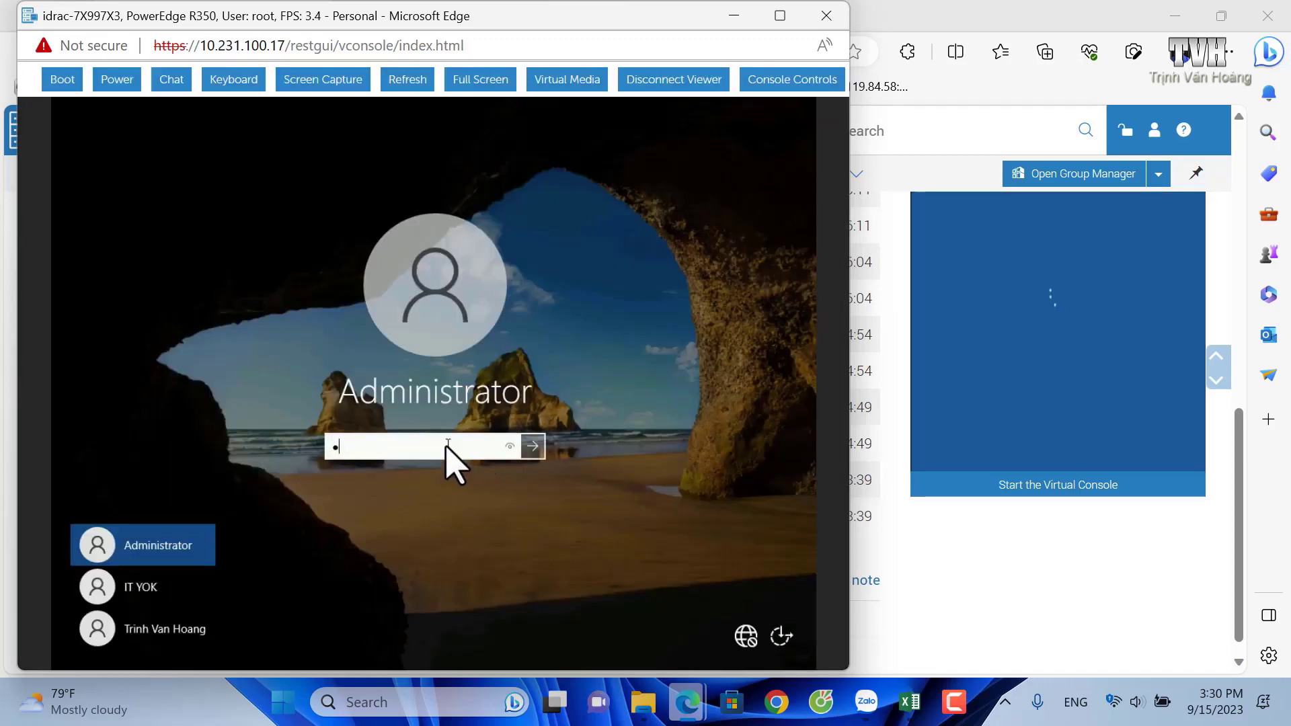
text(•••)
key(Return)
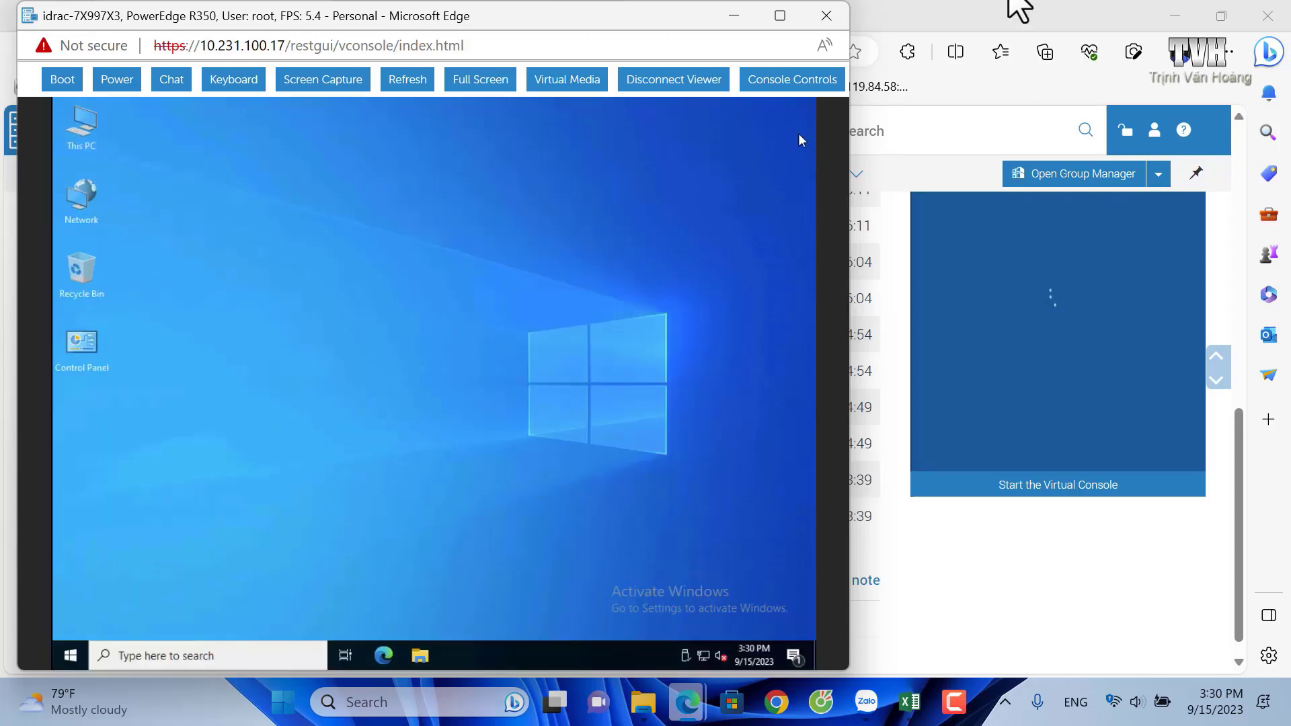
- Maximize the virtual console window and refresh the remote server's desktop
click(779, 16)
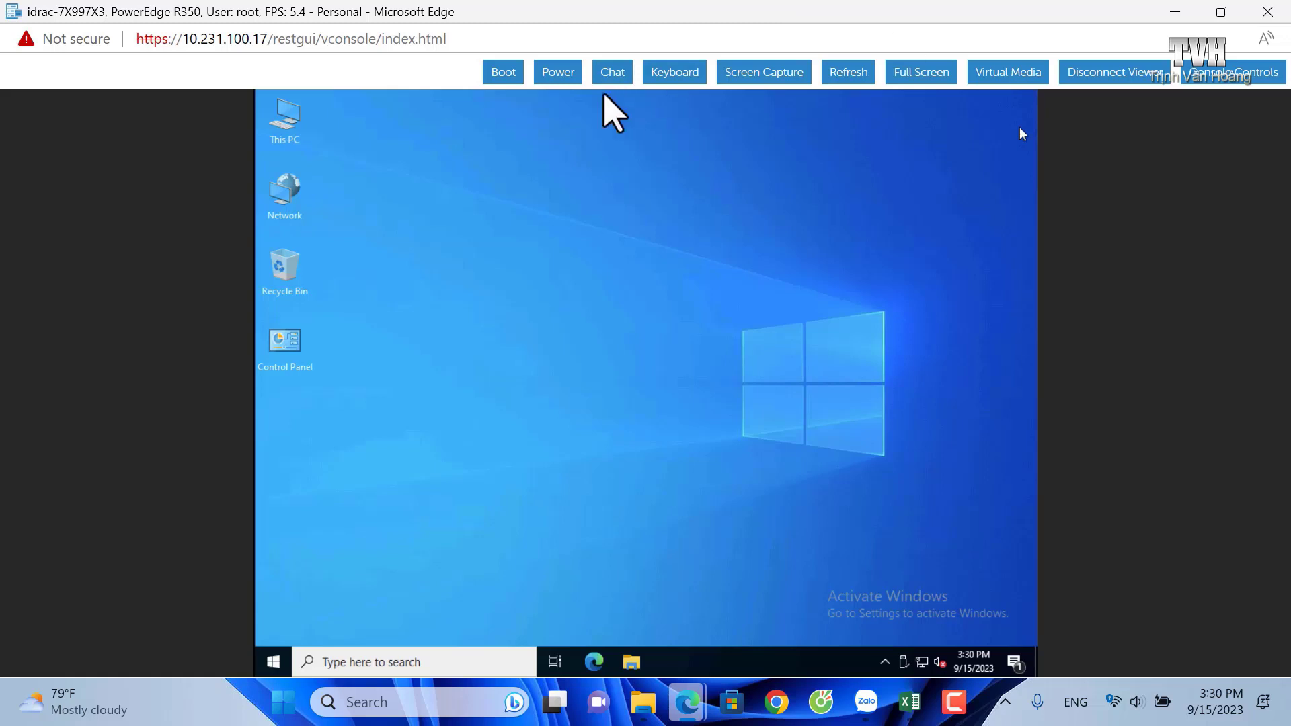
right_click(534, 269)
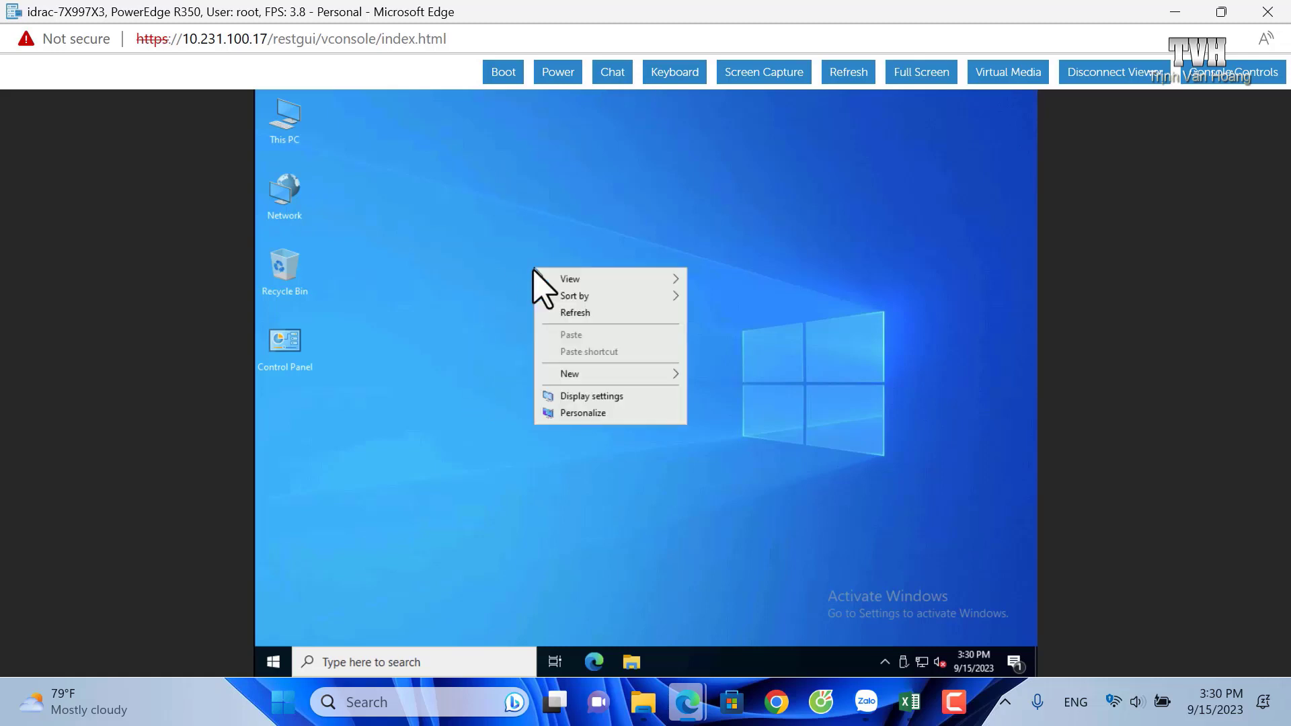
click(569, 314)
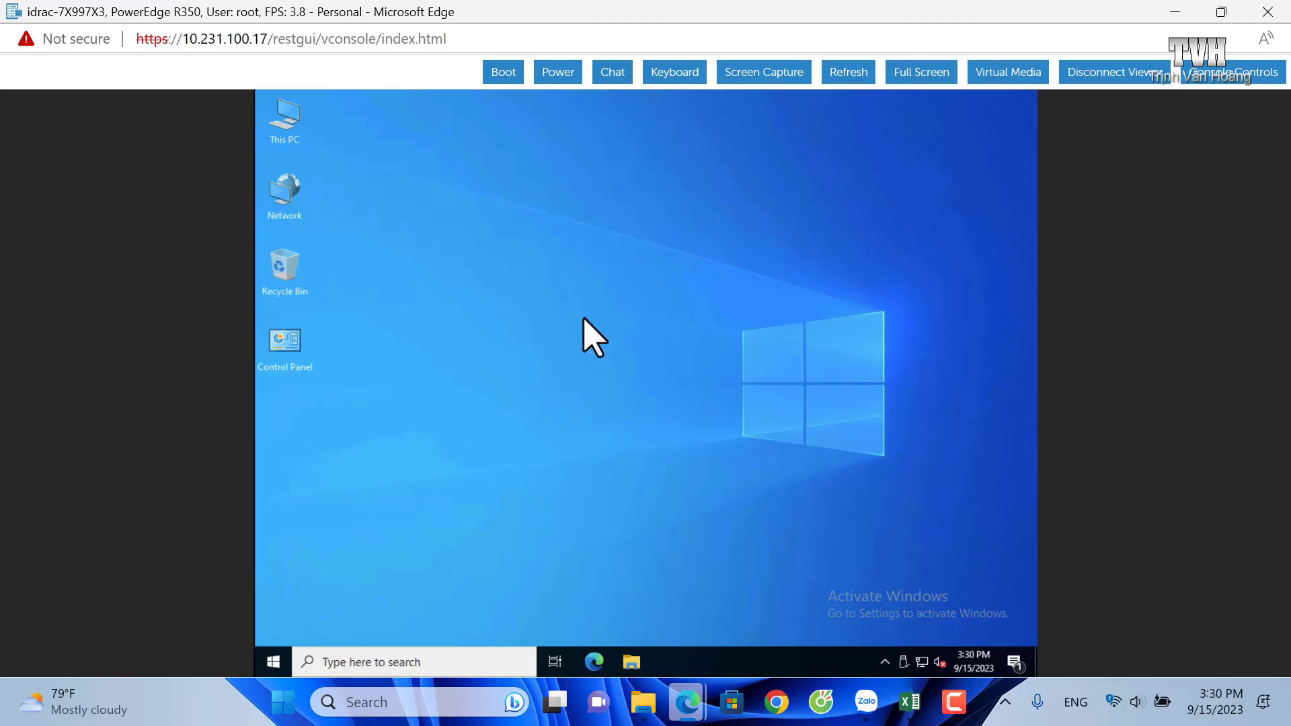
- Open Server Manager on the remote server and launch Hyper-V Manager from its tools
click(274, 662)
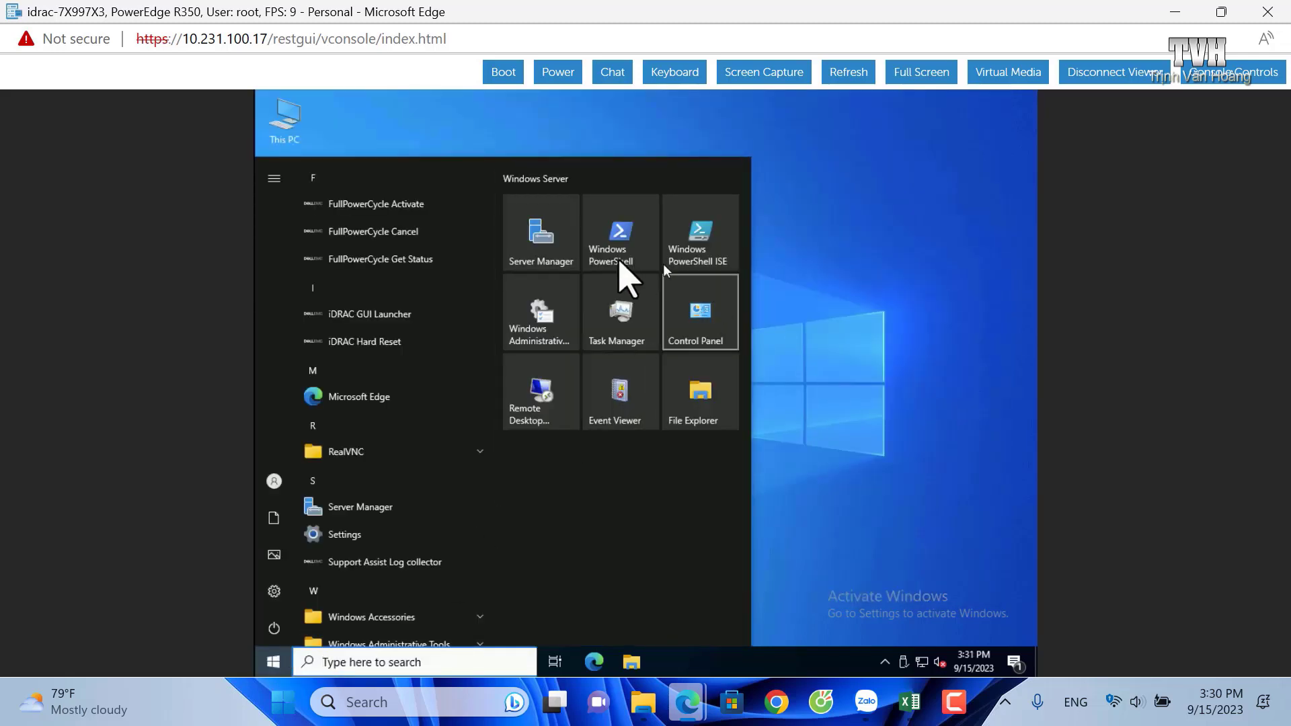
click(567, 252)
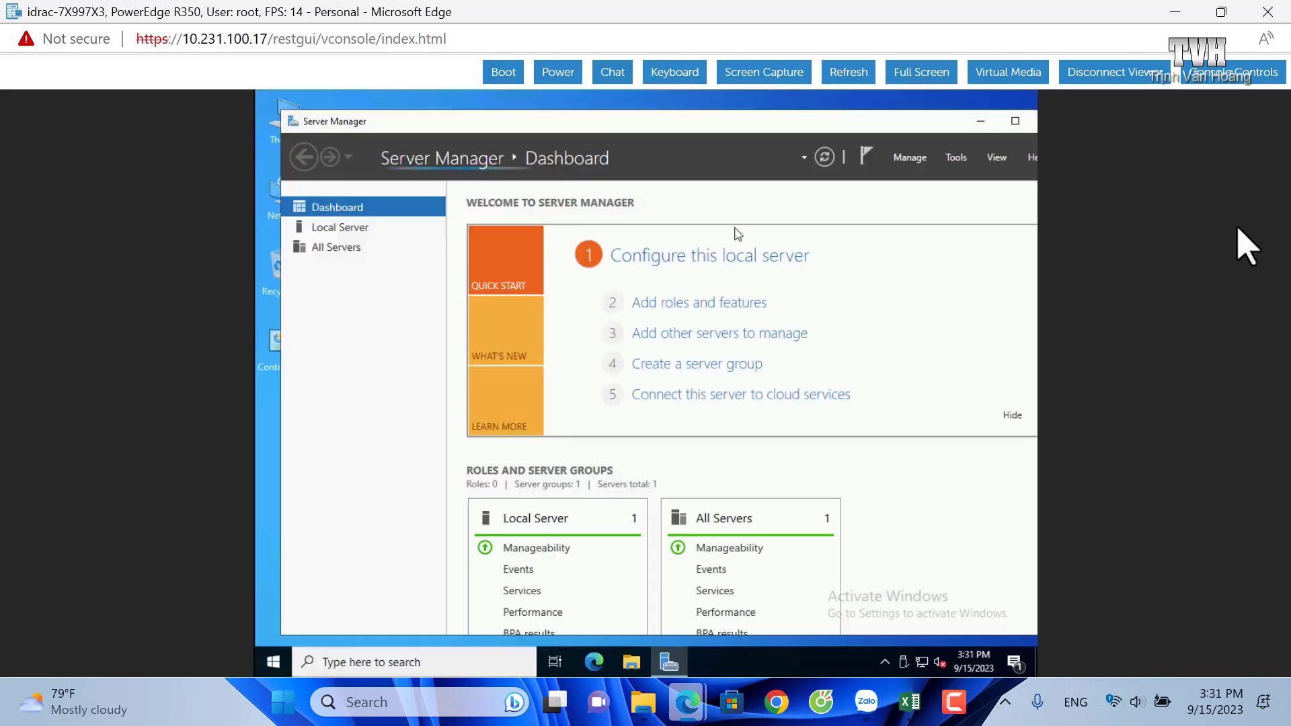
click(957, 157)
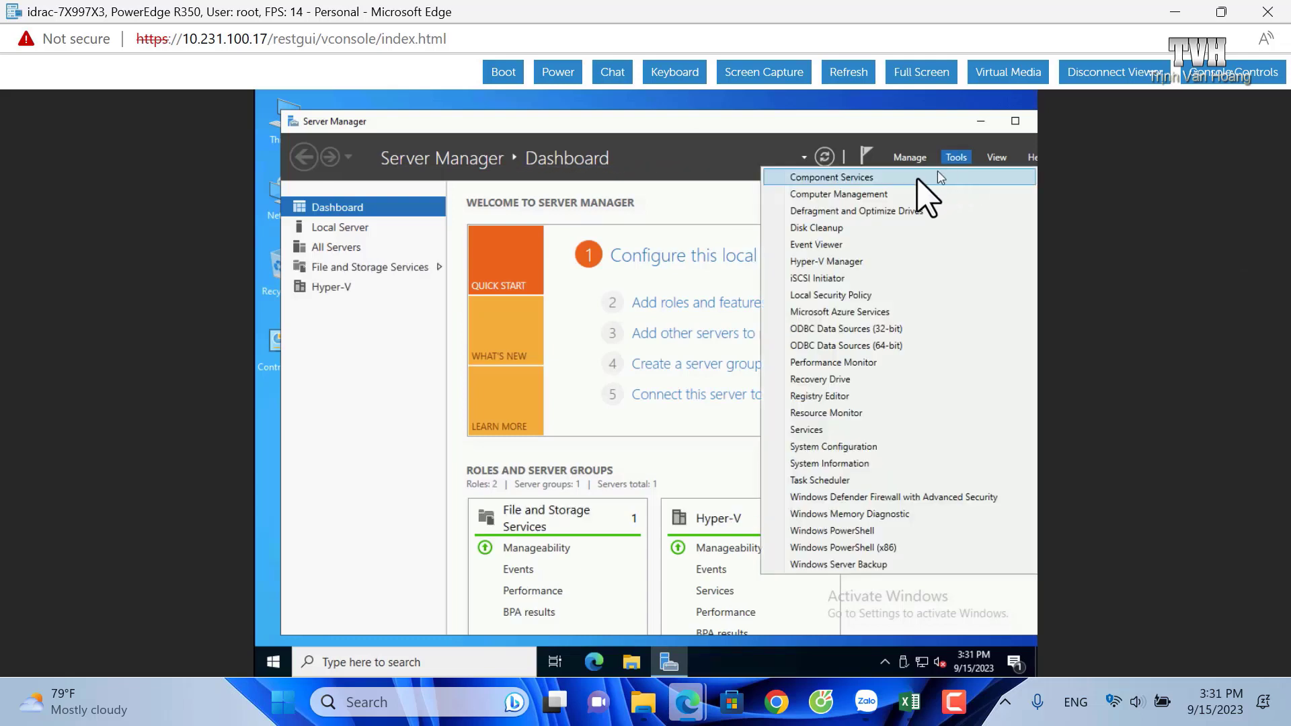
click(855, 265)
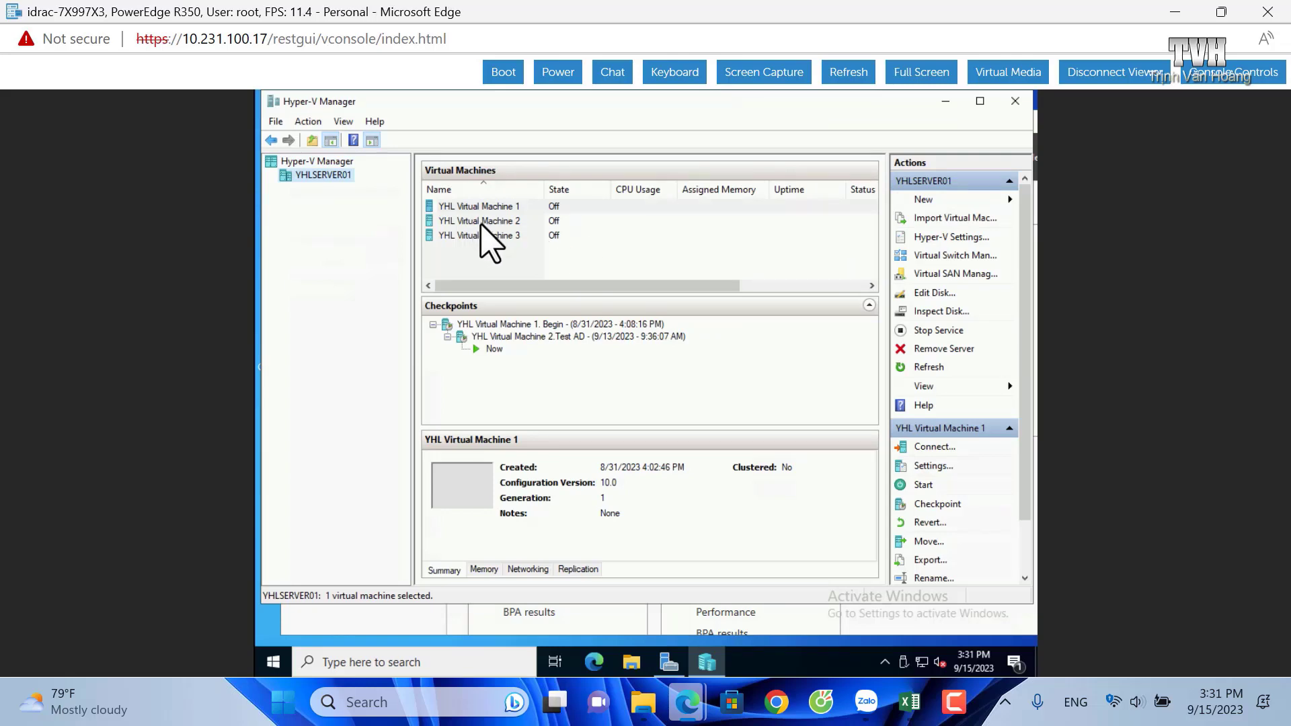
- Minimize the current console, switch to the iDRAC dashboard at 10.230.100.22, and launch its virtual console in a maximized window
click(1175, 13)
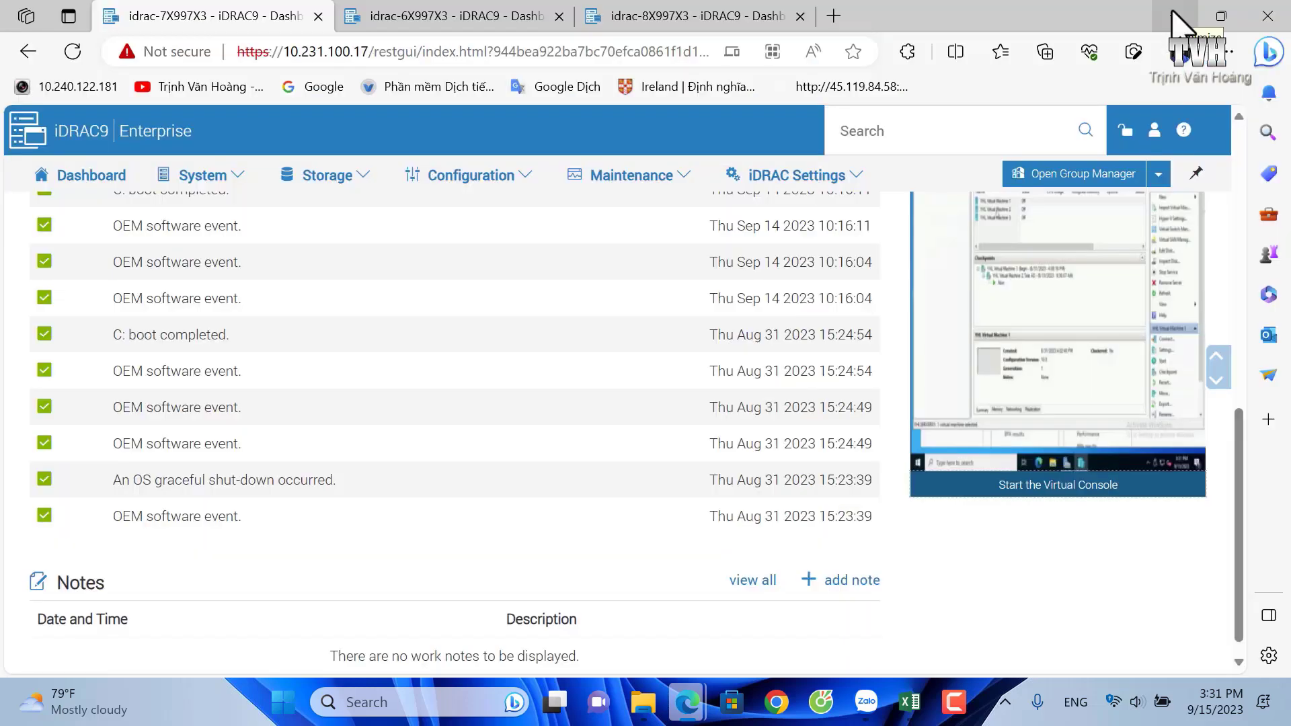
click(706, 19)
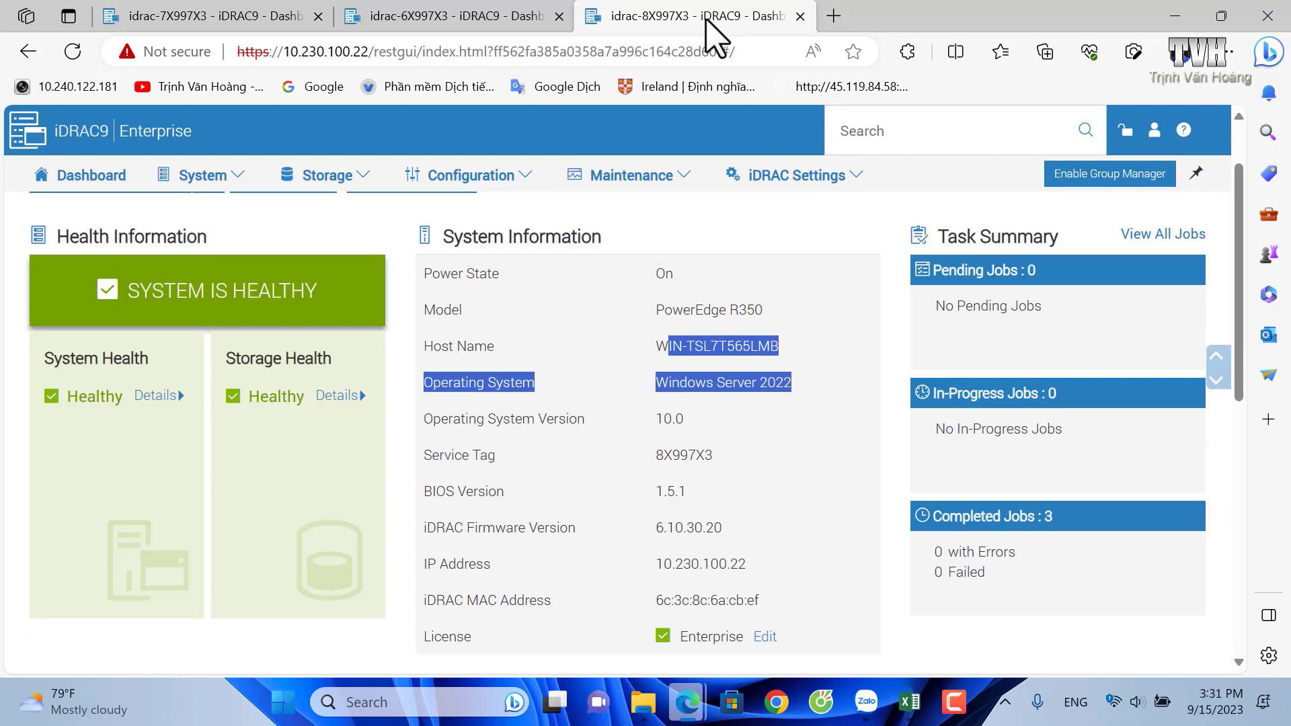
scroll(119, 201, up, 2)
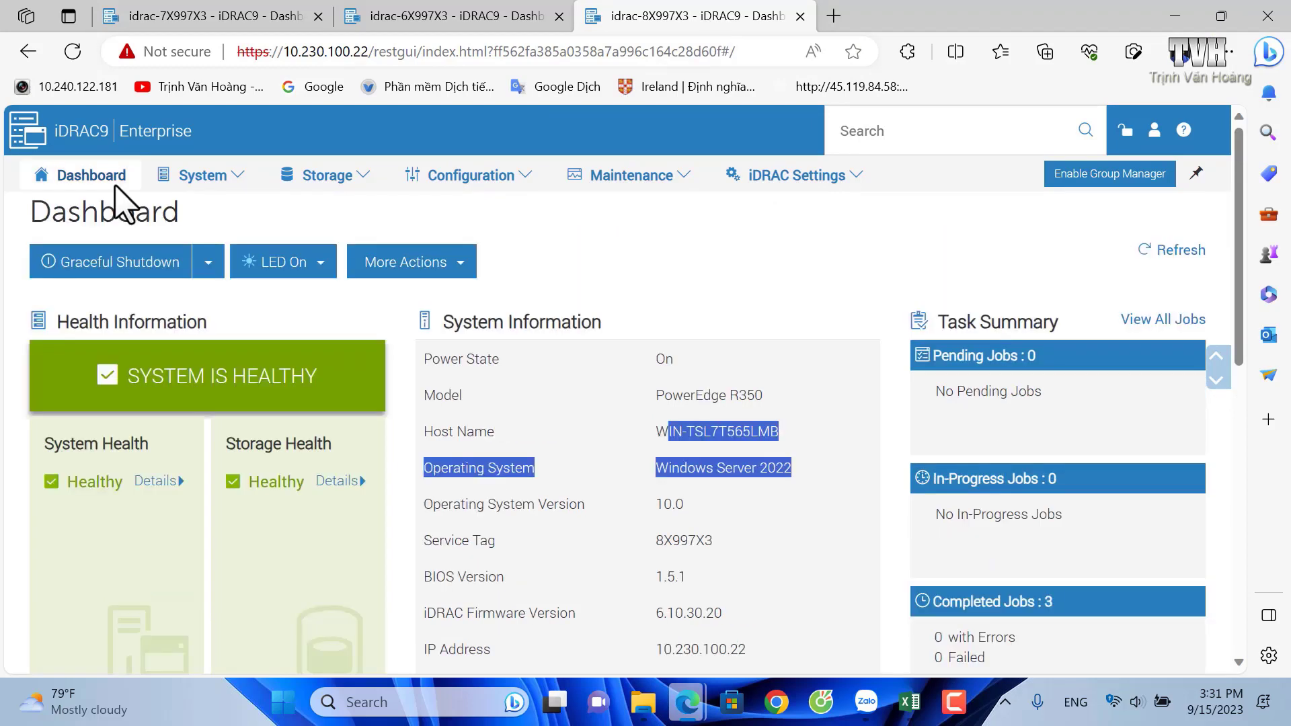
scroll(1096, 491, down, 10)
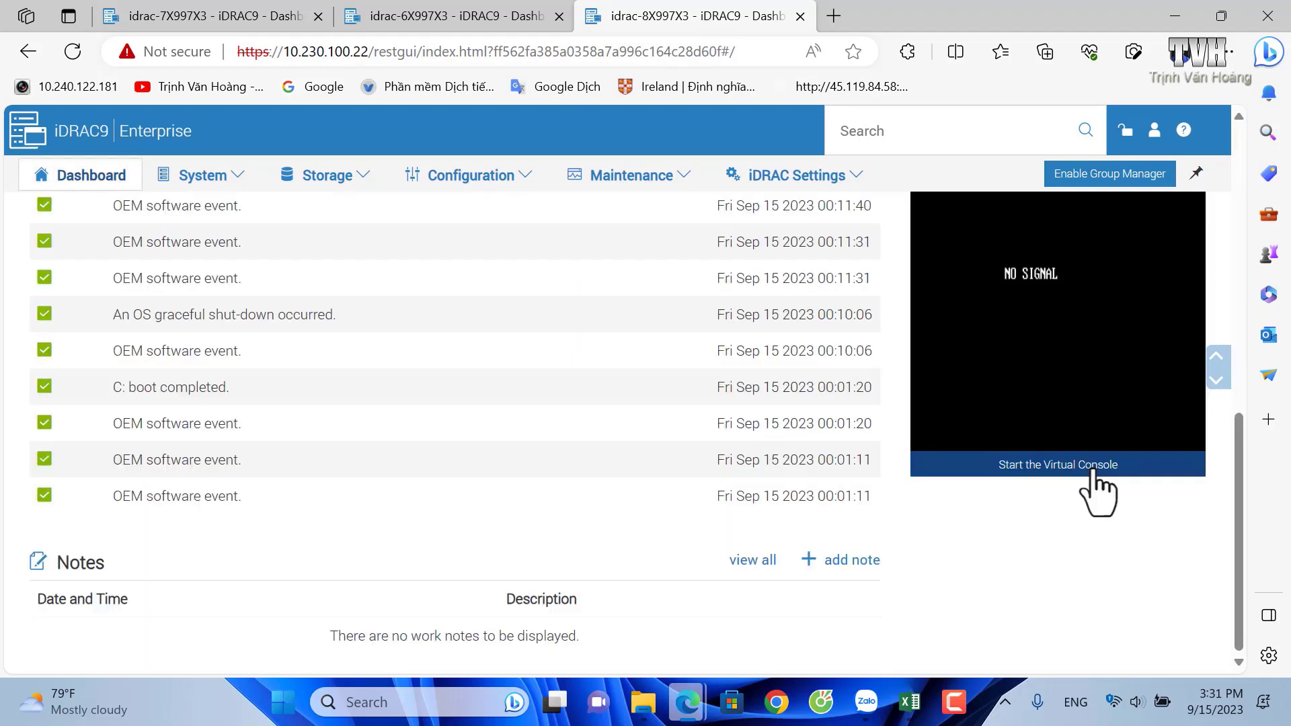
click(1092, 471)
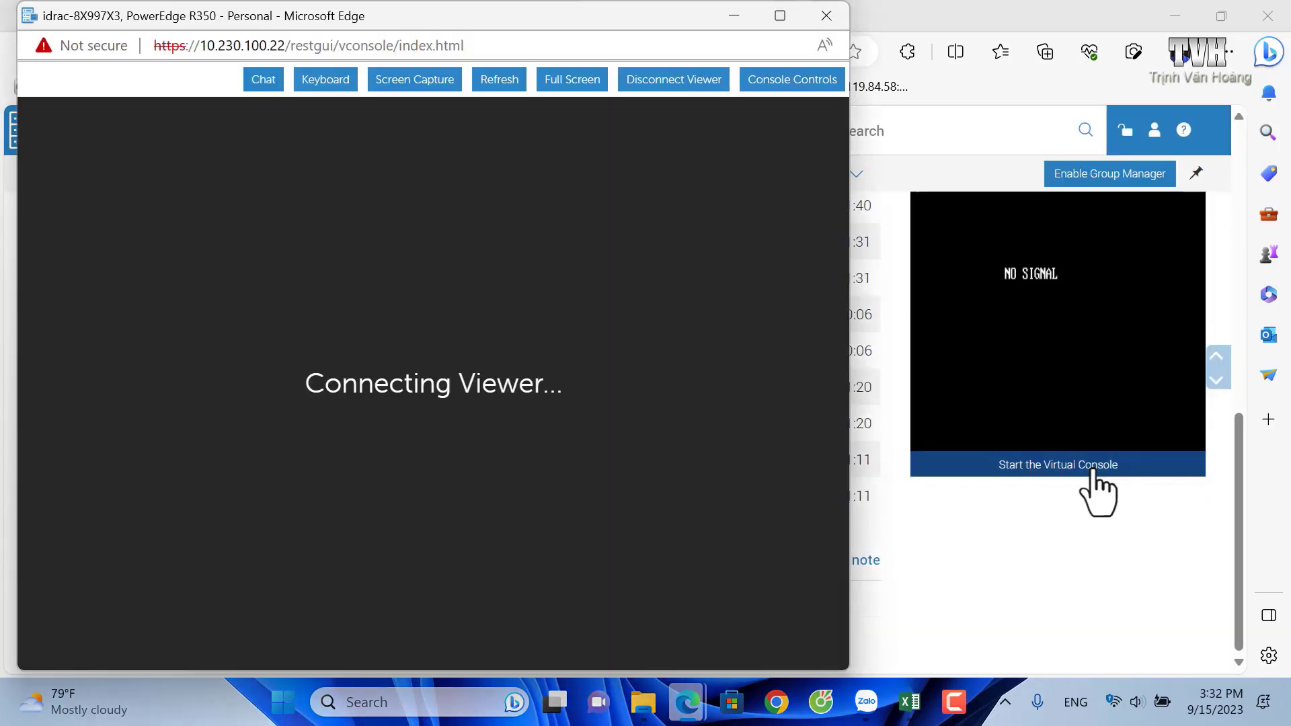
click(780, 16)
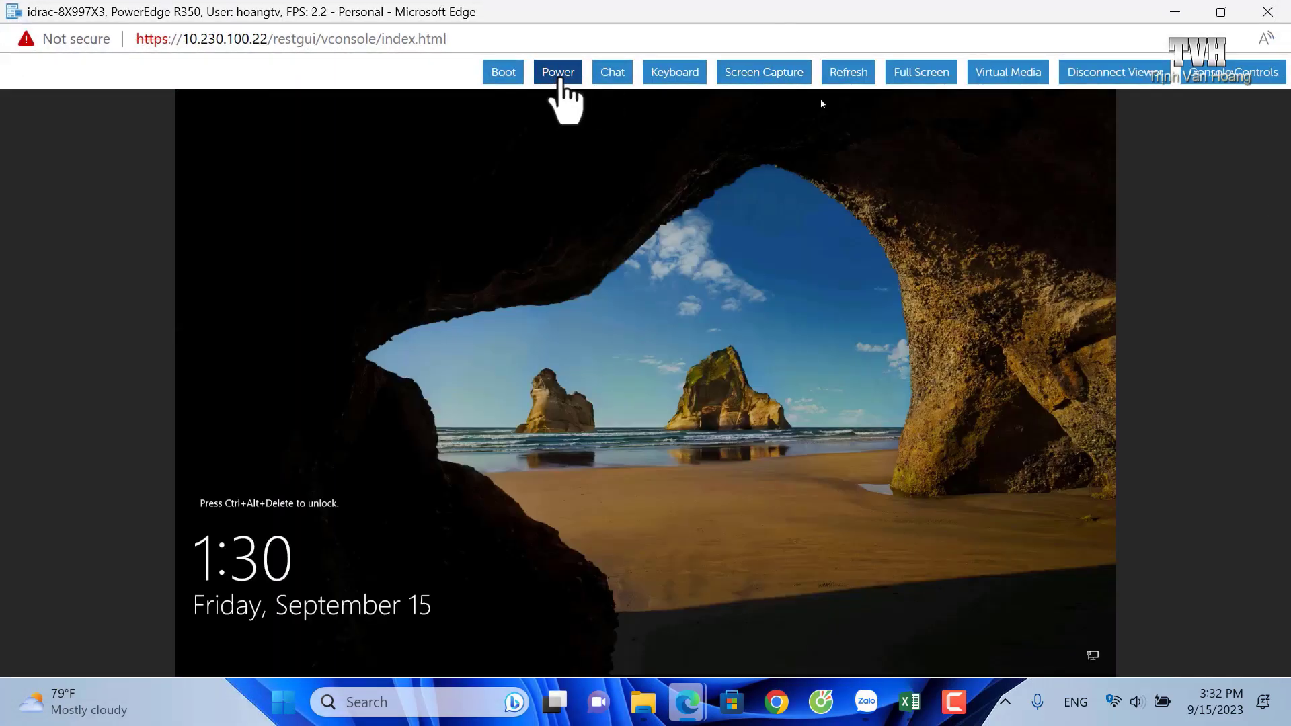
- Restart the server with Reset System (warm boot) and enter System Setup during startup
click(563, 94)
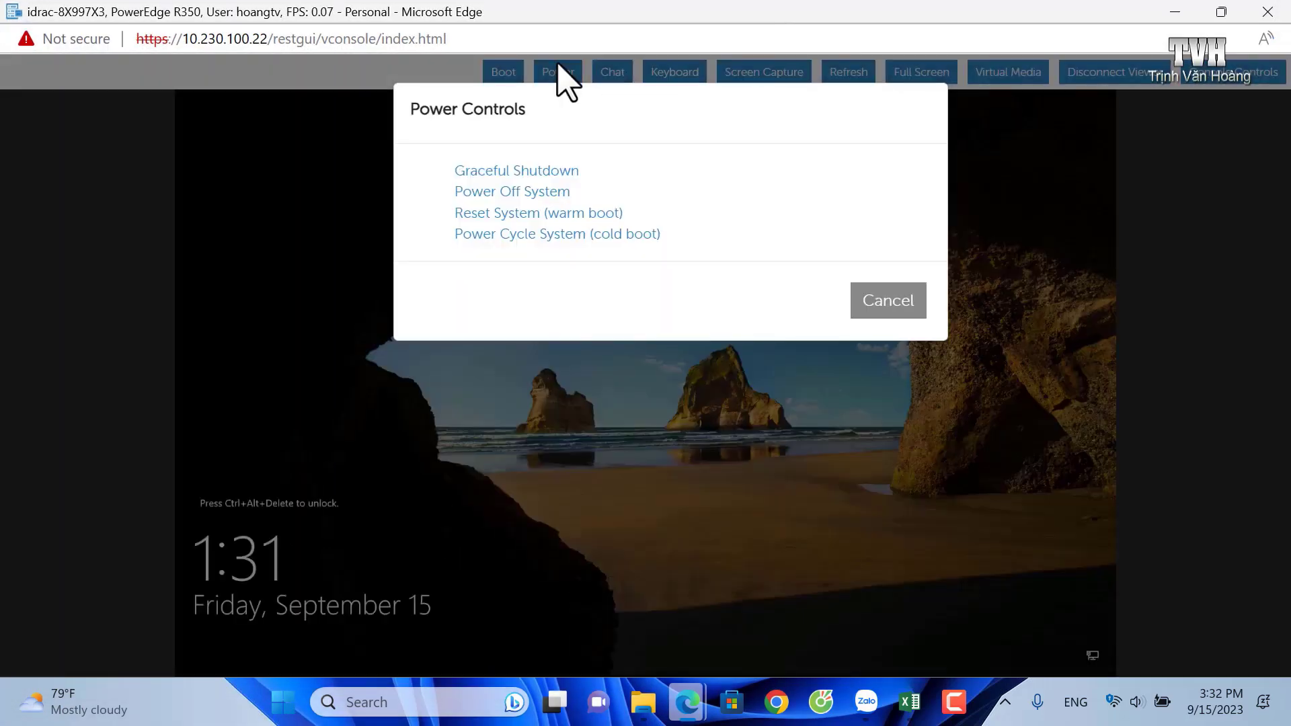
click(524, 214)
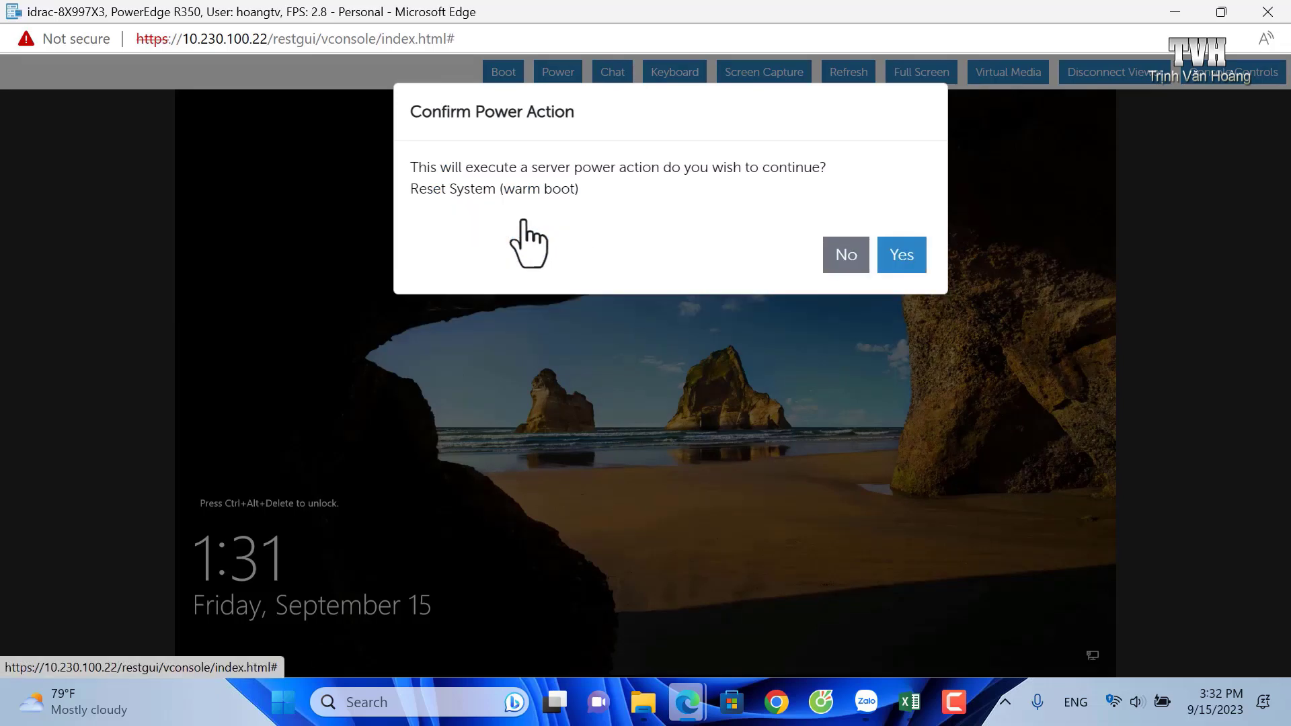
click(898, 262)
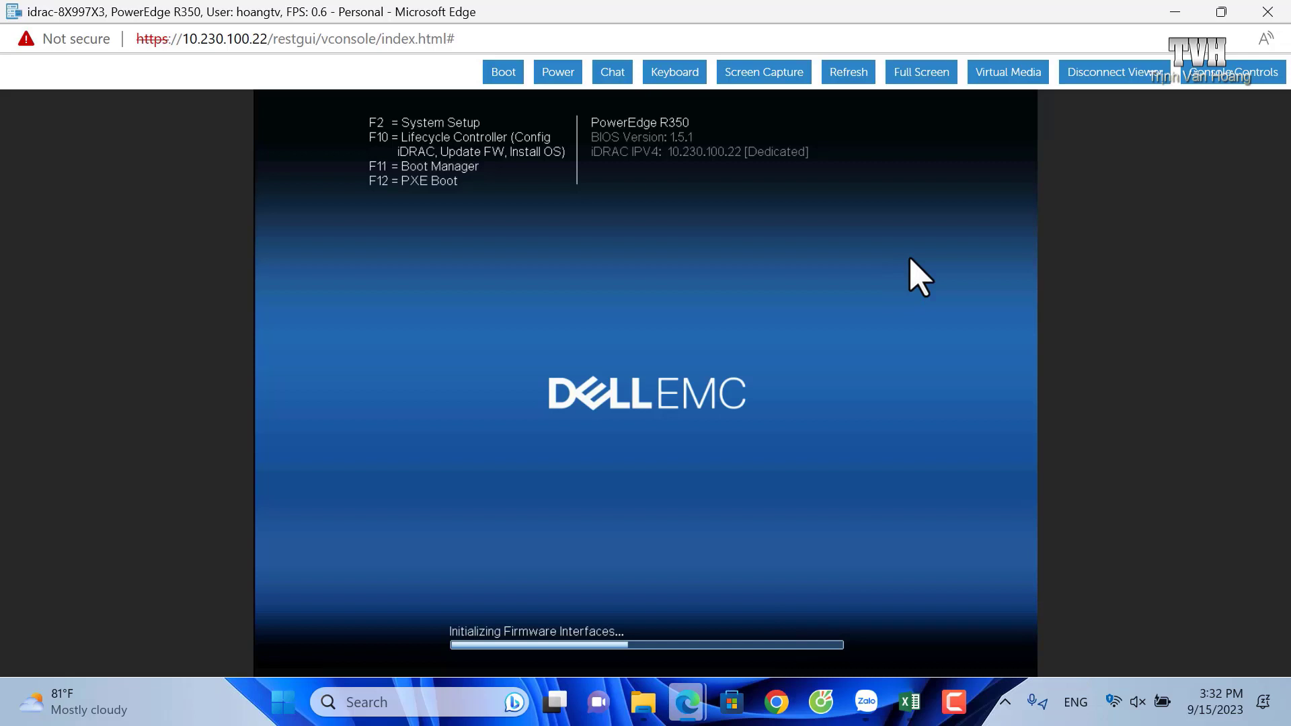
key(F2)
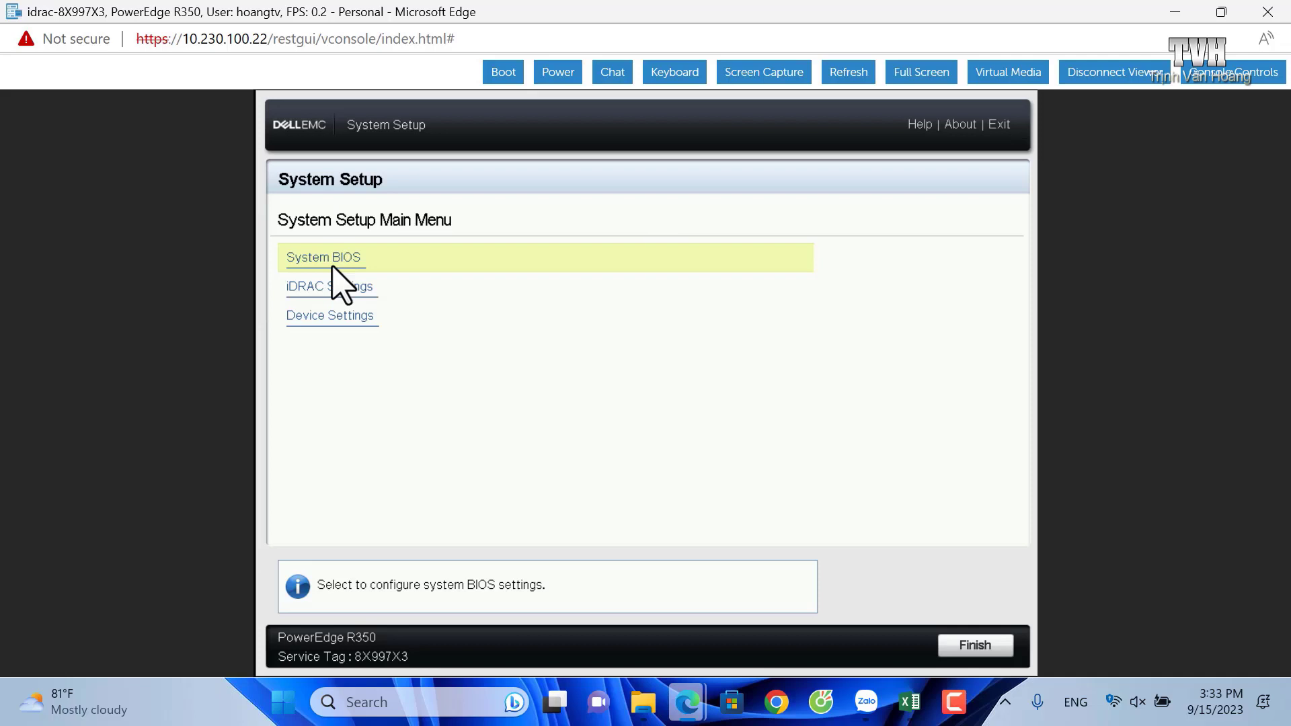
- Open the Integrated RAID Controller 1: Dell PERC H755 Front Configuration Utility from the System Setup device settings
click(343, 287)
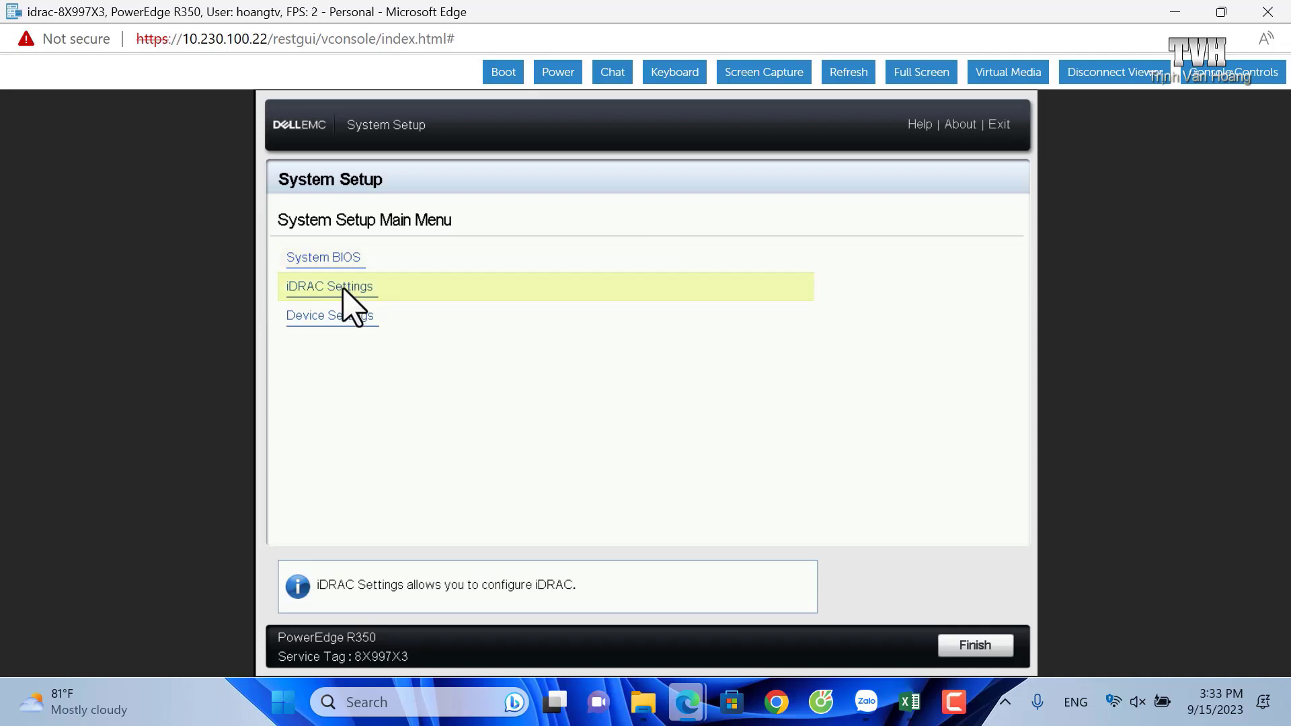
click(343, 319)
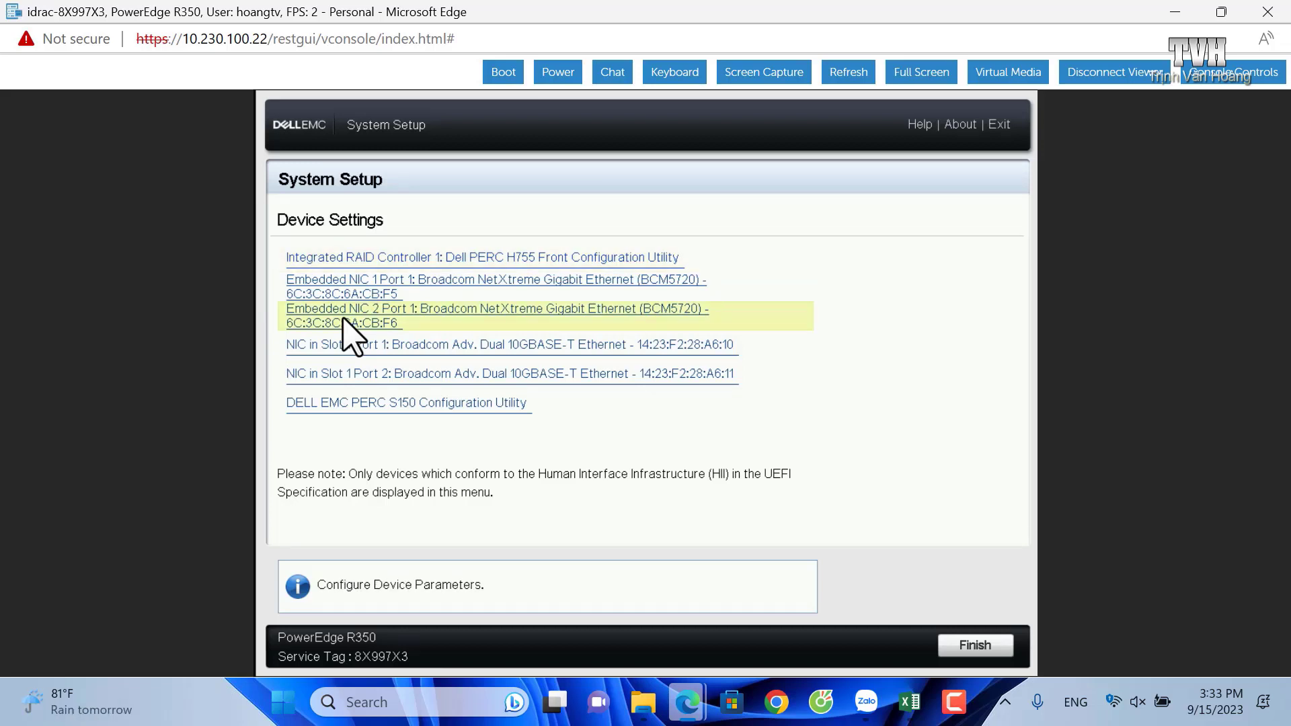
click(611, 258)
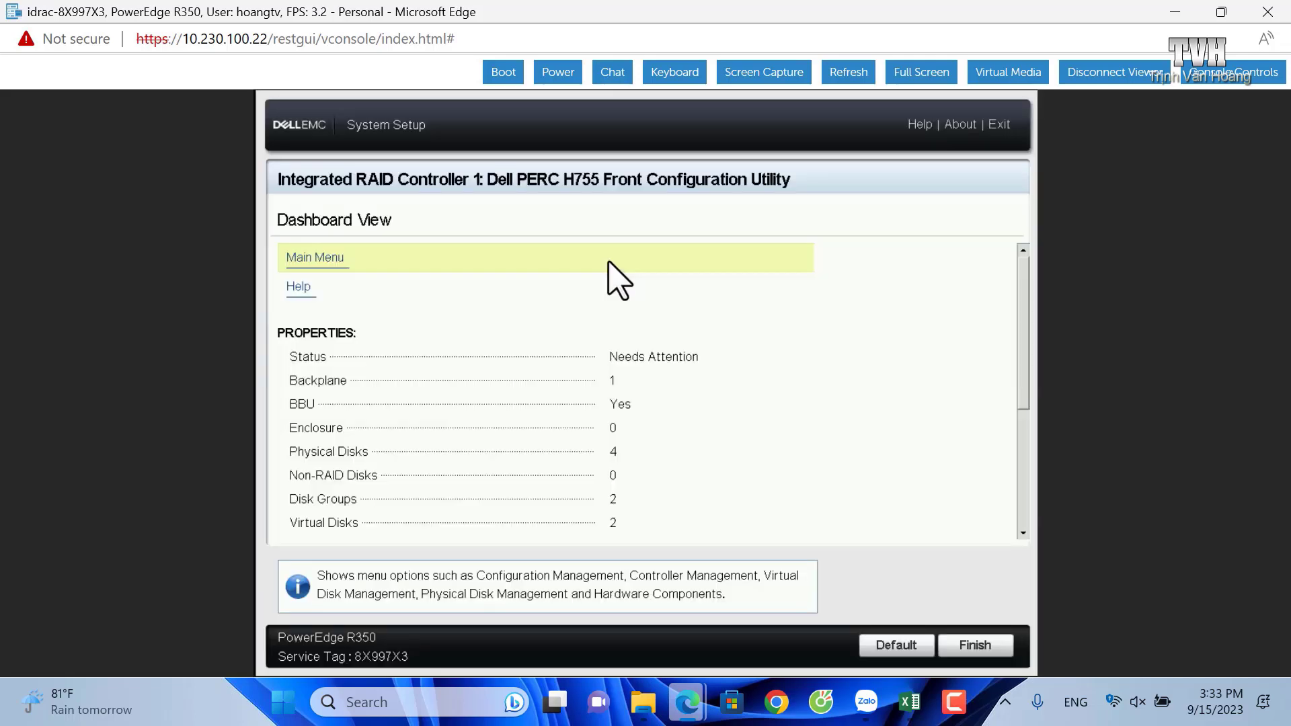
- View the disk group properties under the RAID controller's Configuration Management and return to its main menu
click(327, 259)
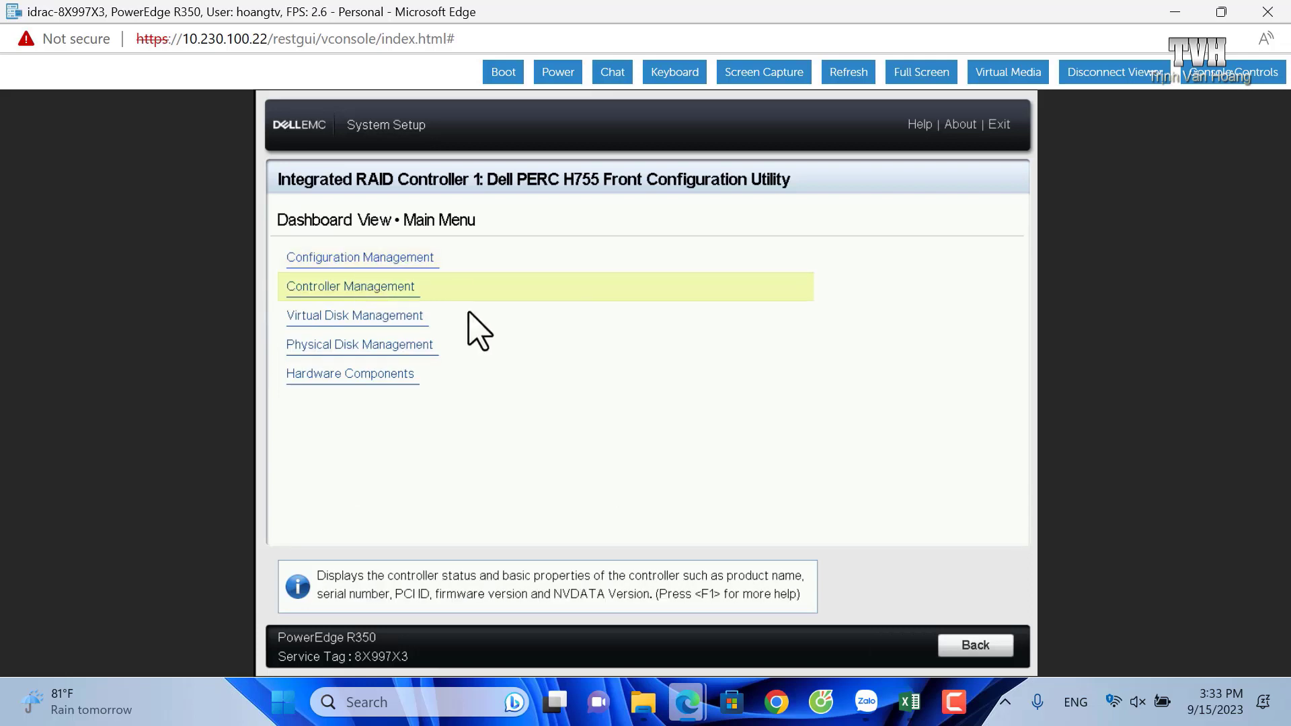
click(390, 259)
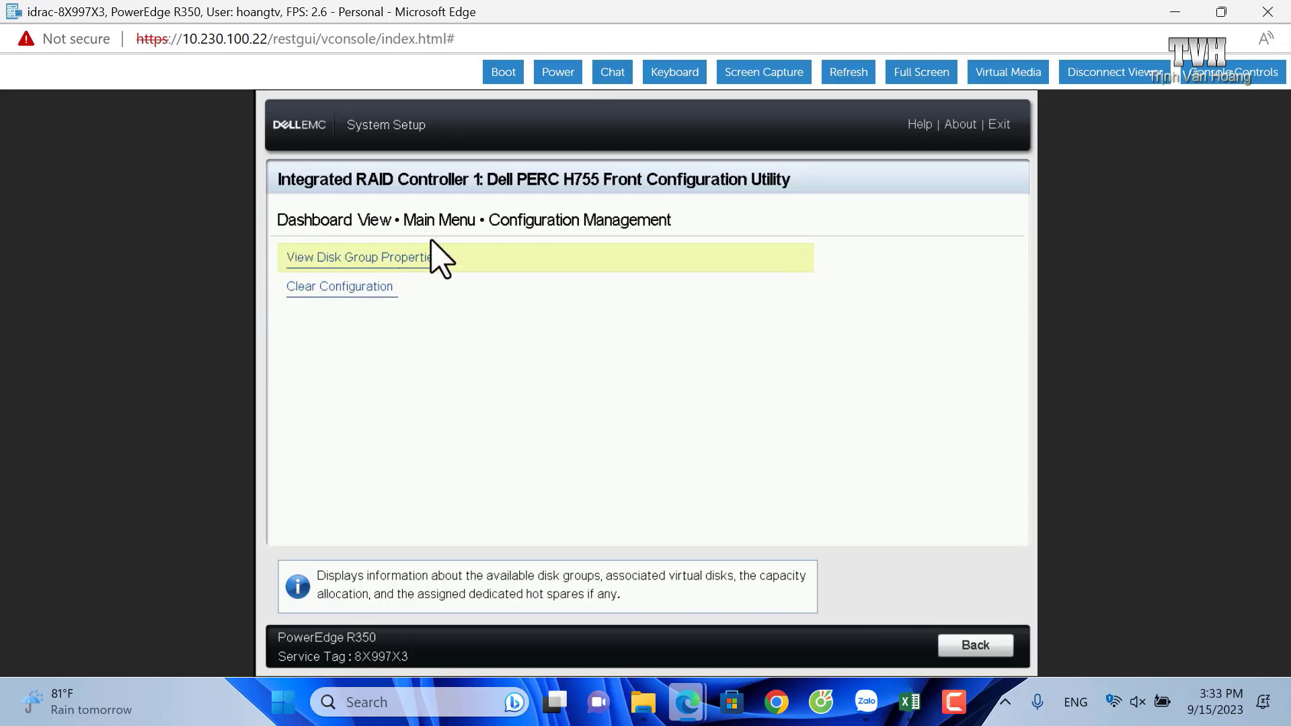
click(434, 257)
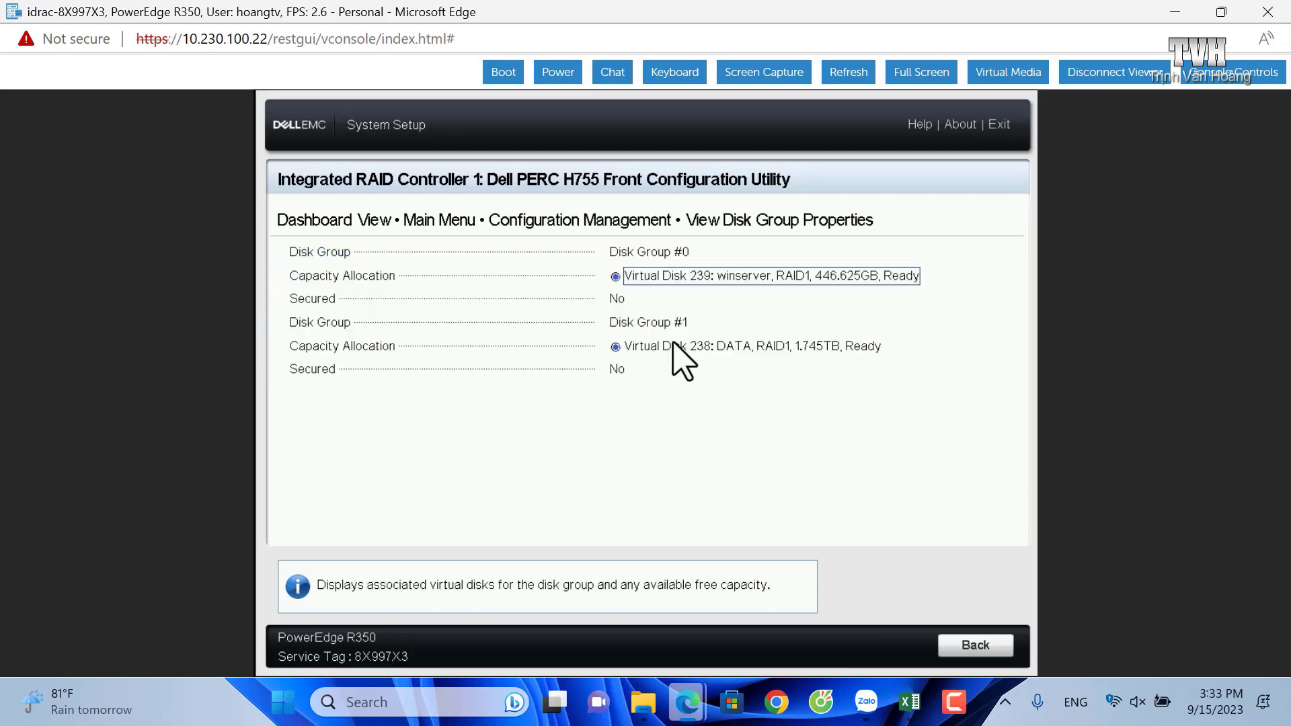
click(987, 655)
click(987, 655)
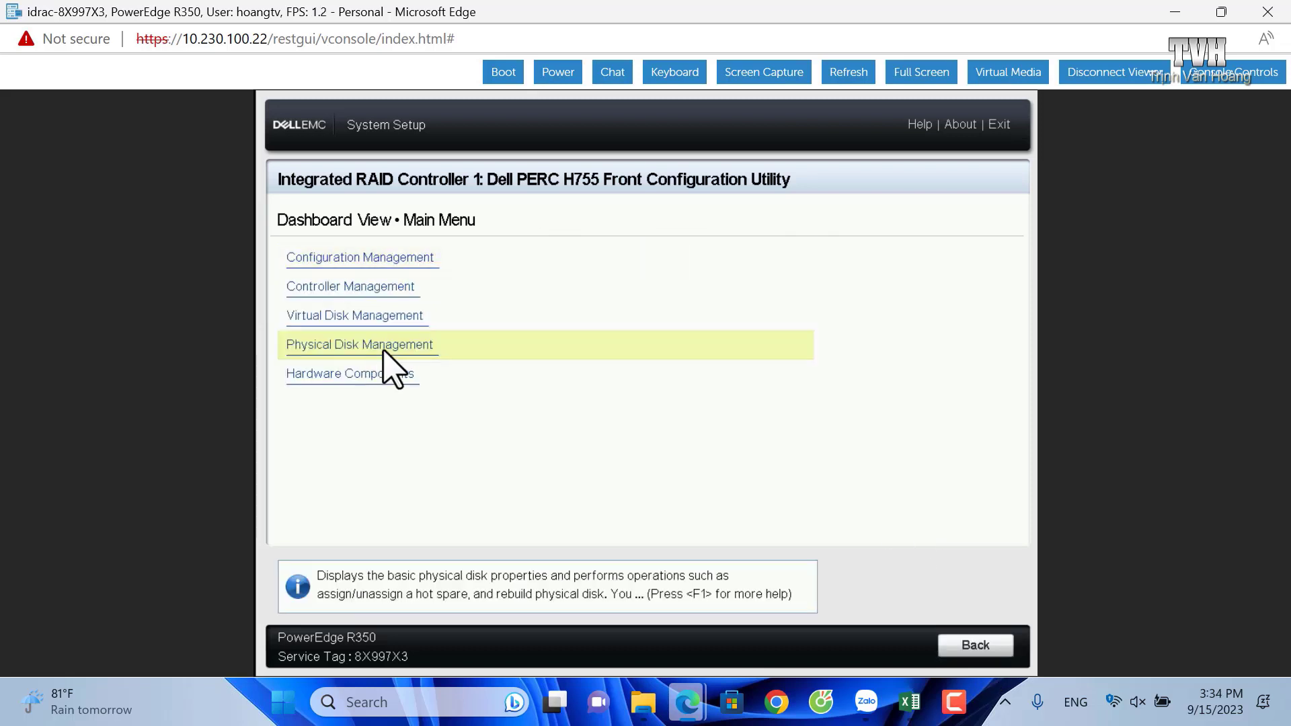
- Review the disks listed in the RAID controller's Physical Disk Management and return to the main menu
click(383, 346)
key(Down)
key(Down)
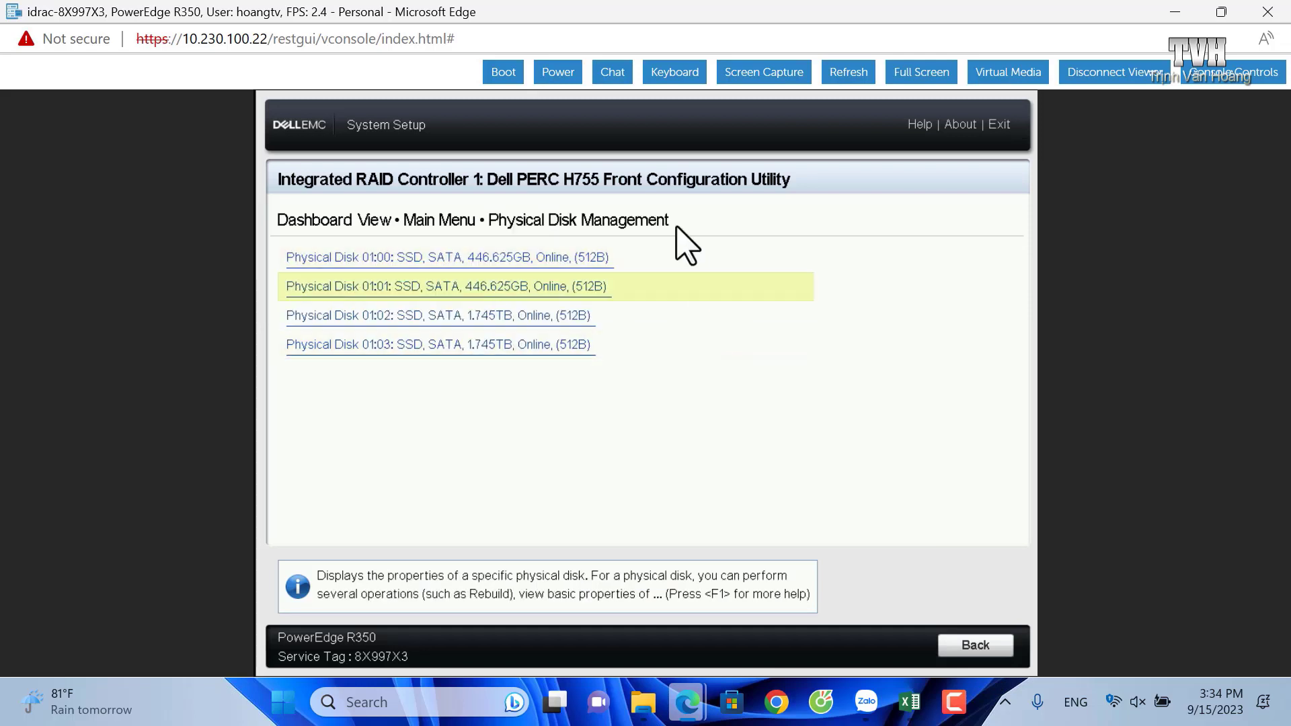
click(975, 647)
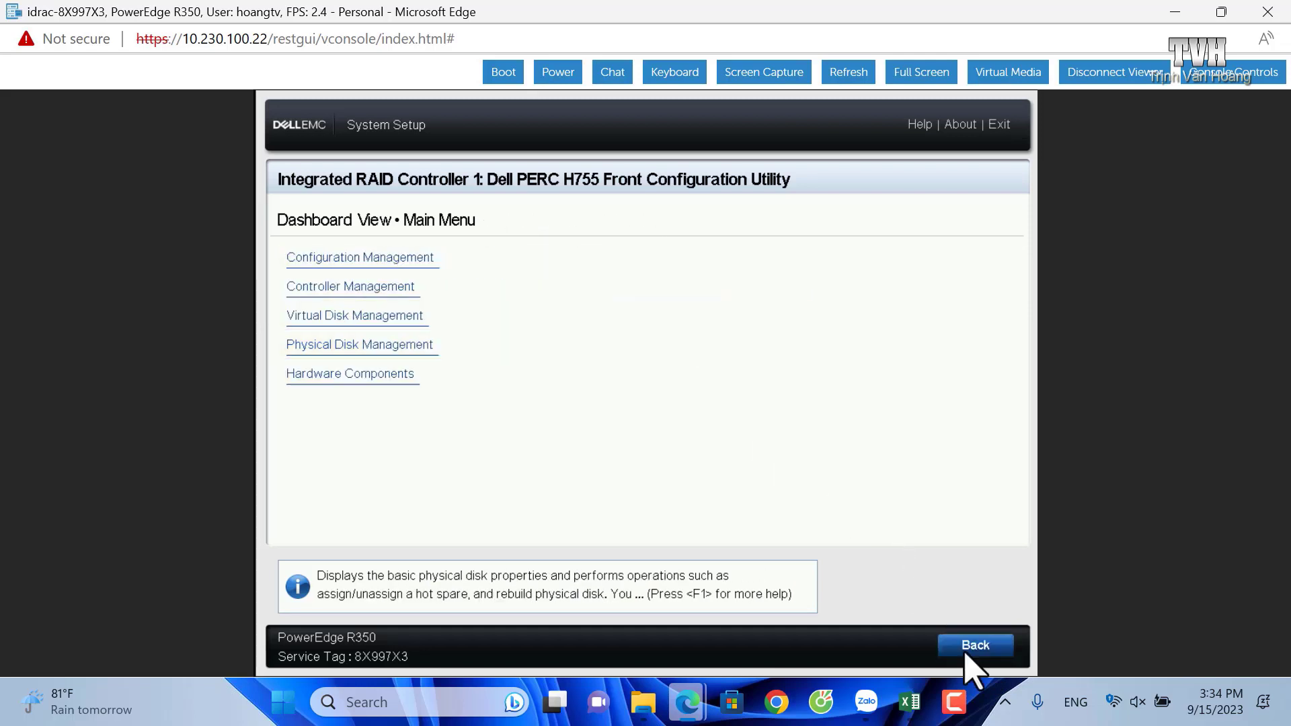